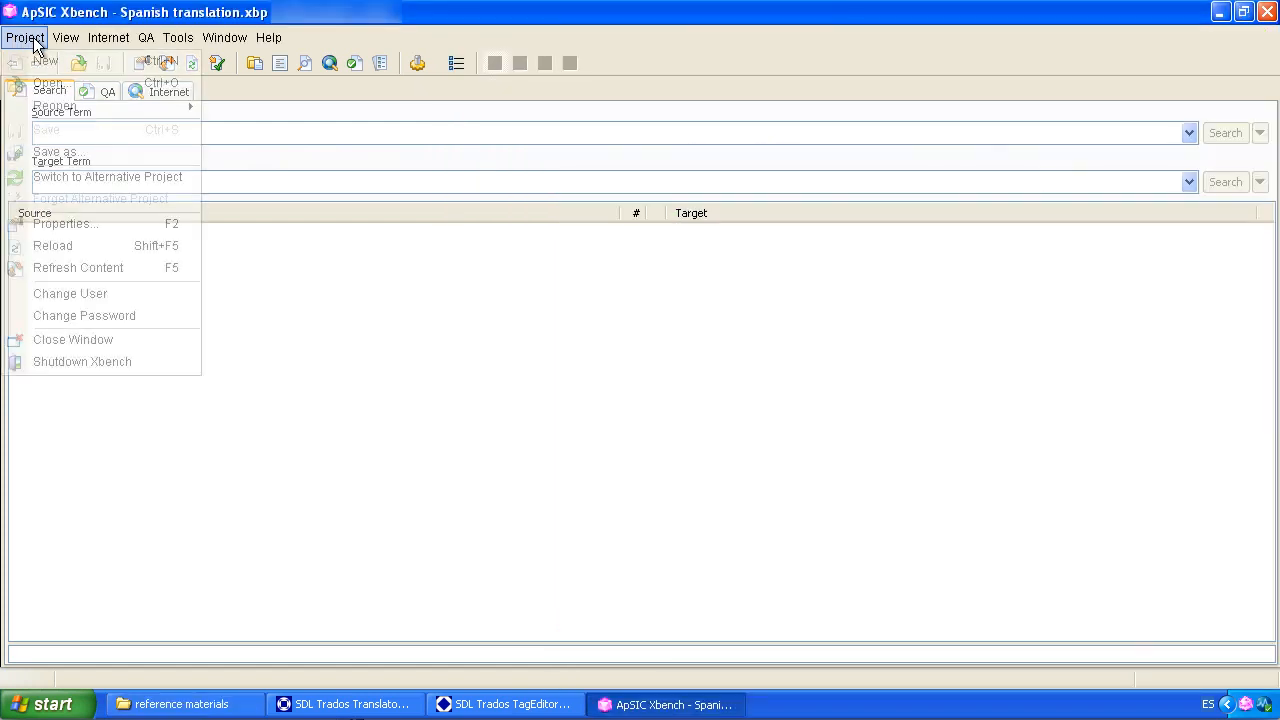
Review the glossary files listed in the project properties, leaving them without changes.
click(85, 225)
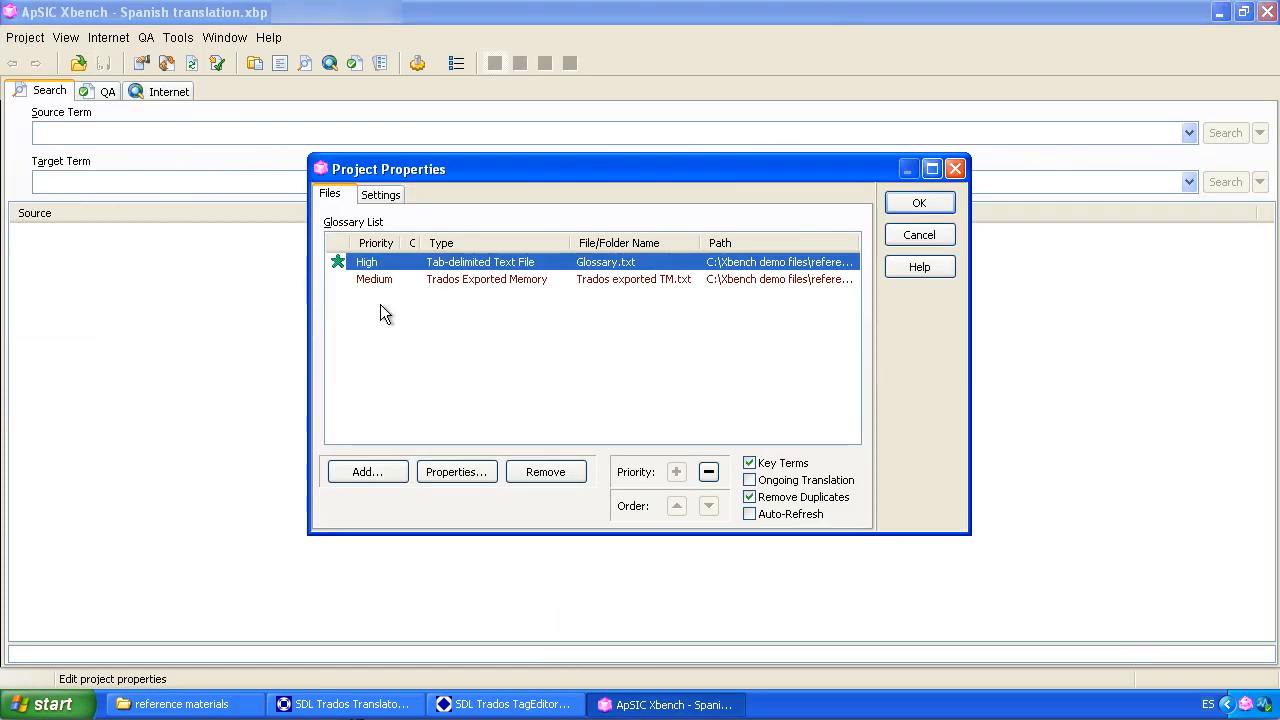
click(546, 350)
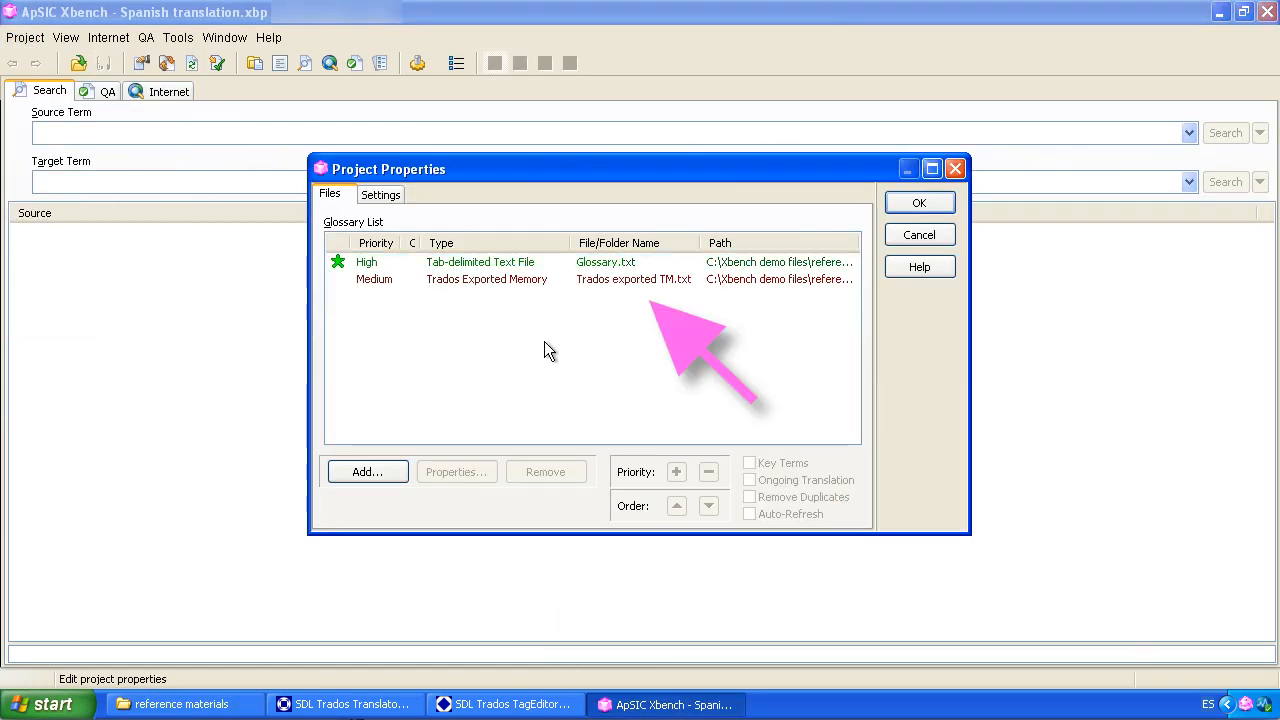
click(900, 239)
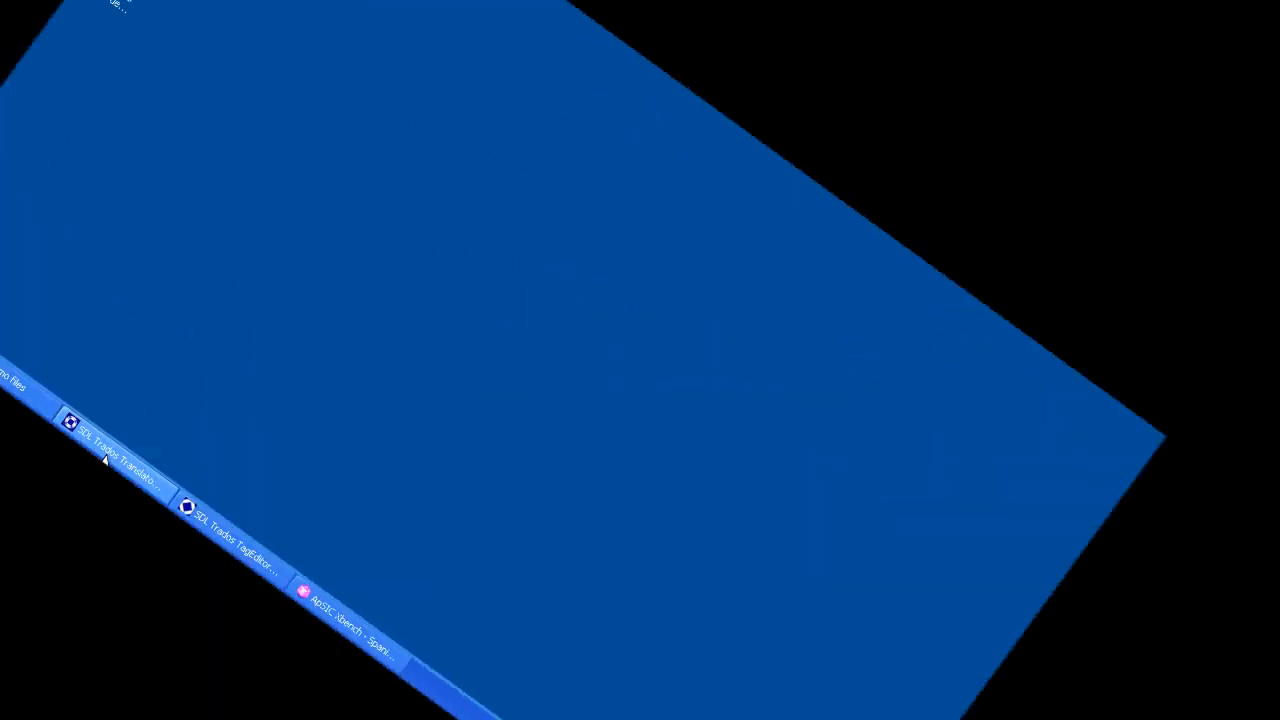
Switch to Translator's Workbench and TagEditor, and open the "Standard Backup" segment for translation with its source text copied to the target.
click(350, 704)
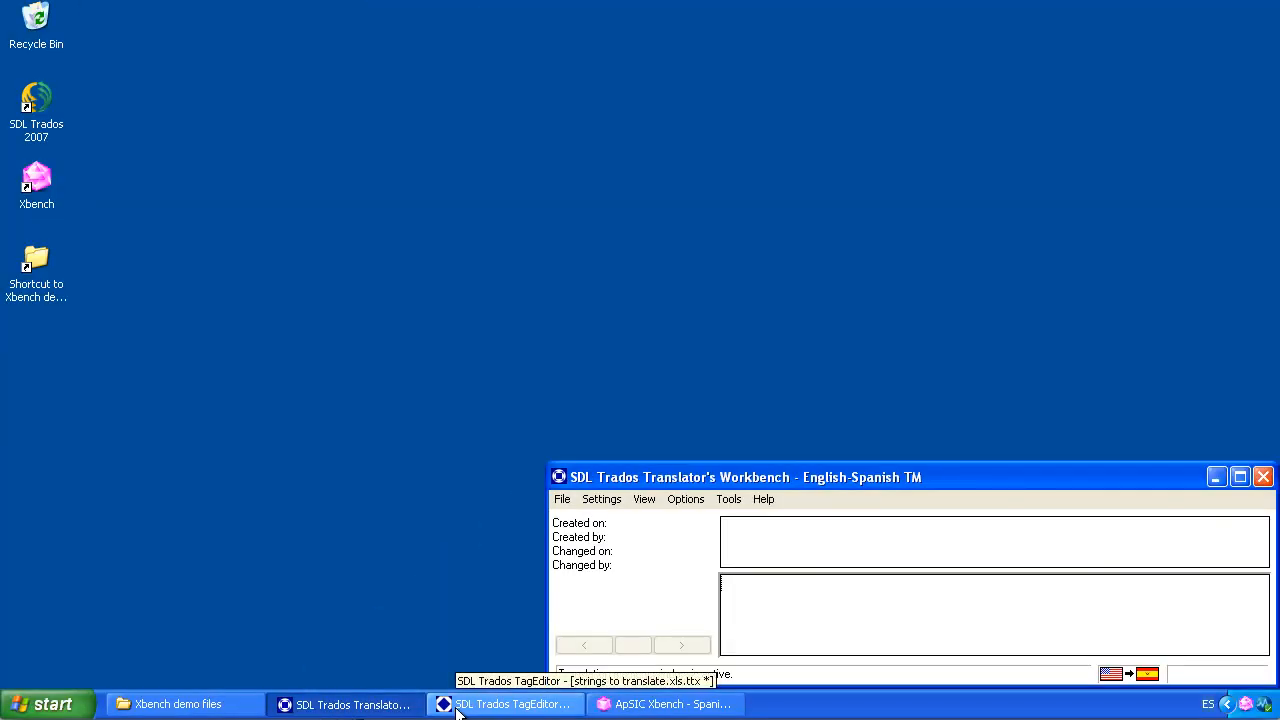
click(455, 704)
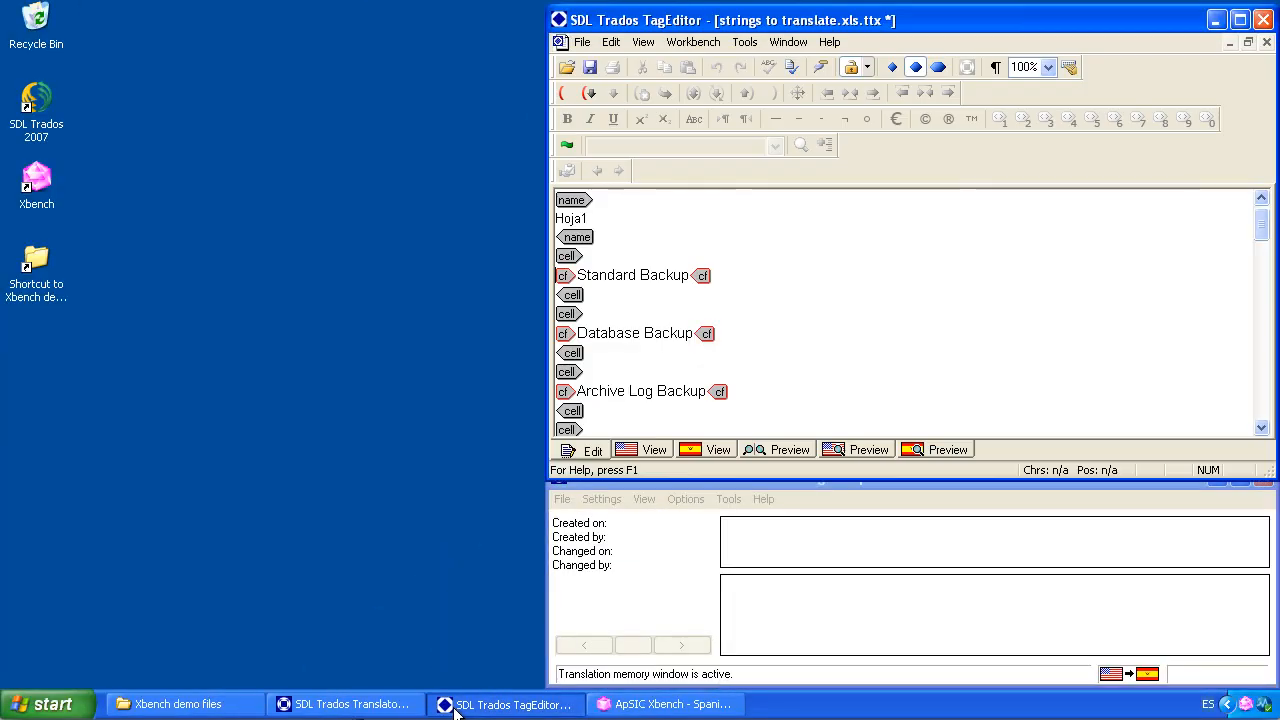
click(606, 275)
click(563, 93)
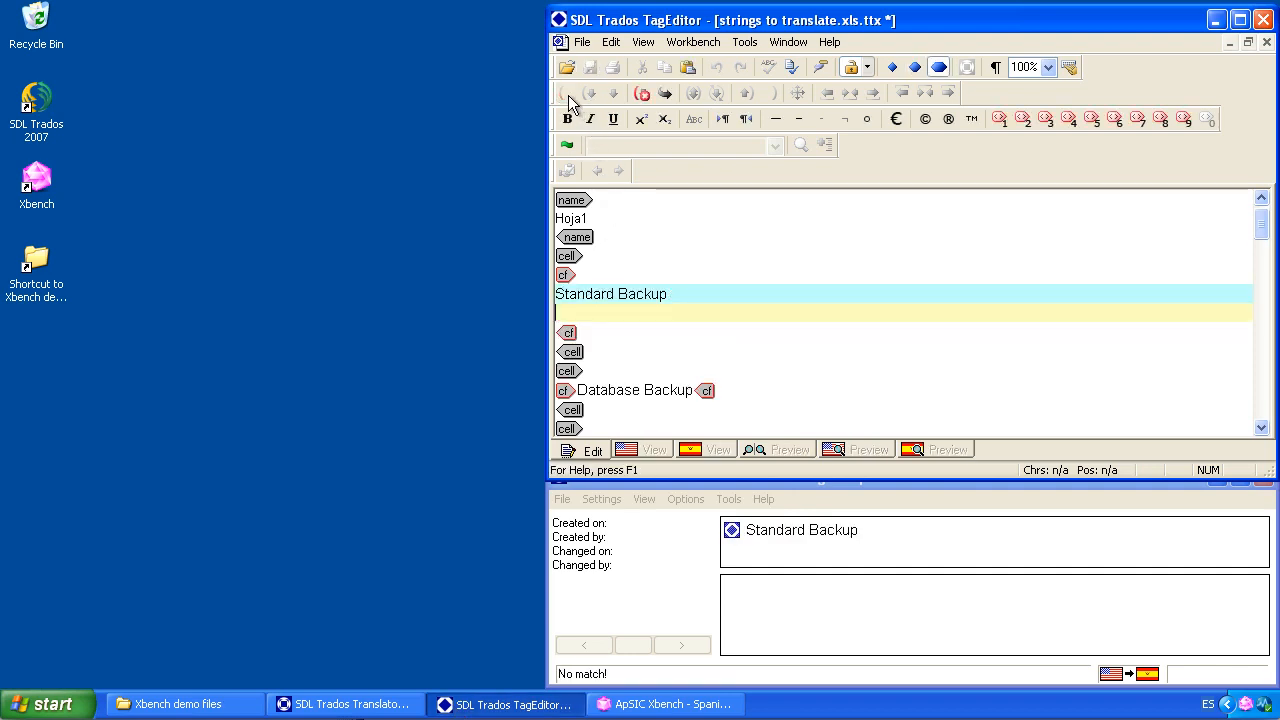
click(665, 93)
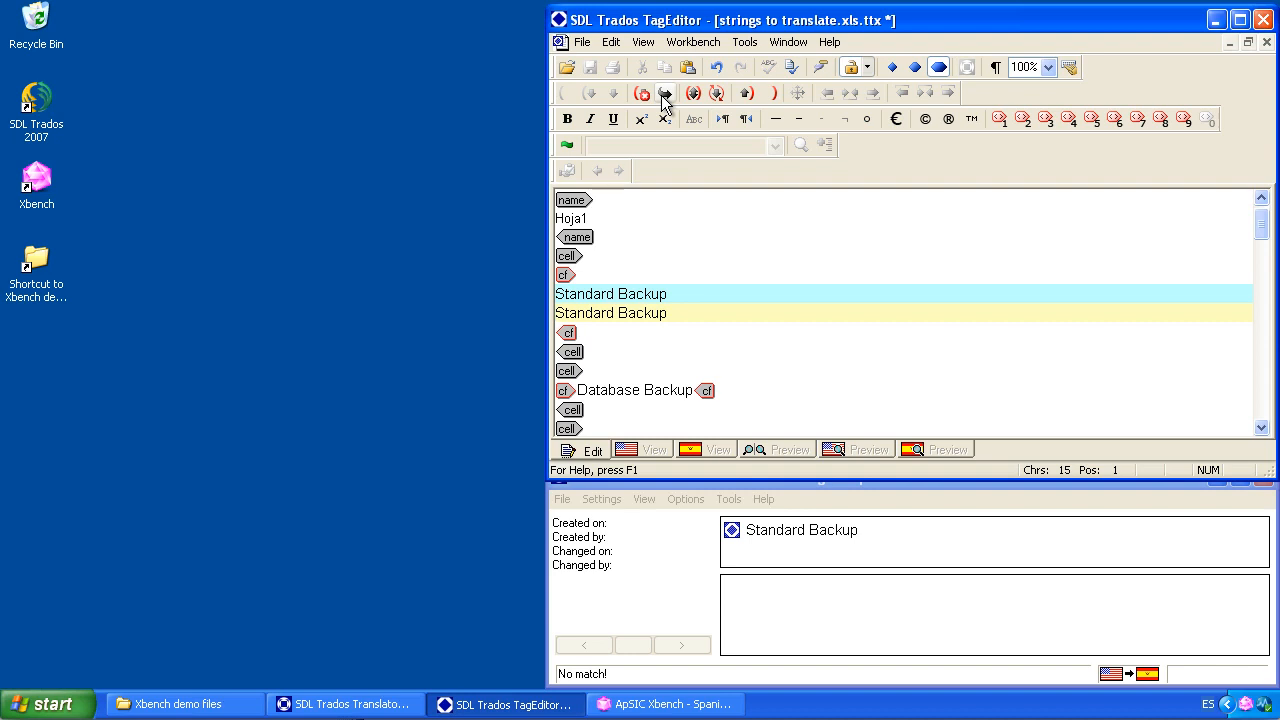
Copy "Standard Backup" from the target segment and search for it as a source term in Xbench.
key(ctrl+shift+Right)
key(ctrl+shift+Right)
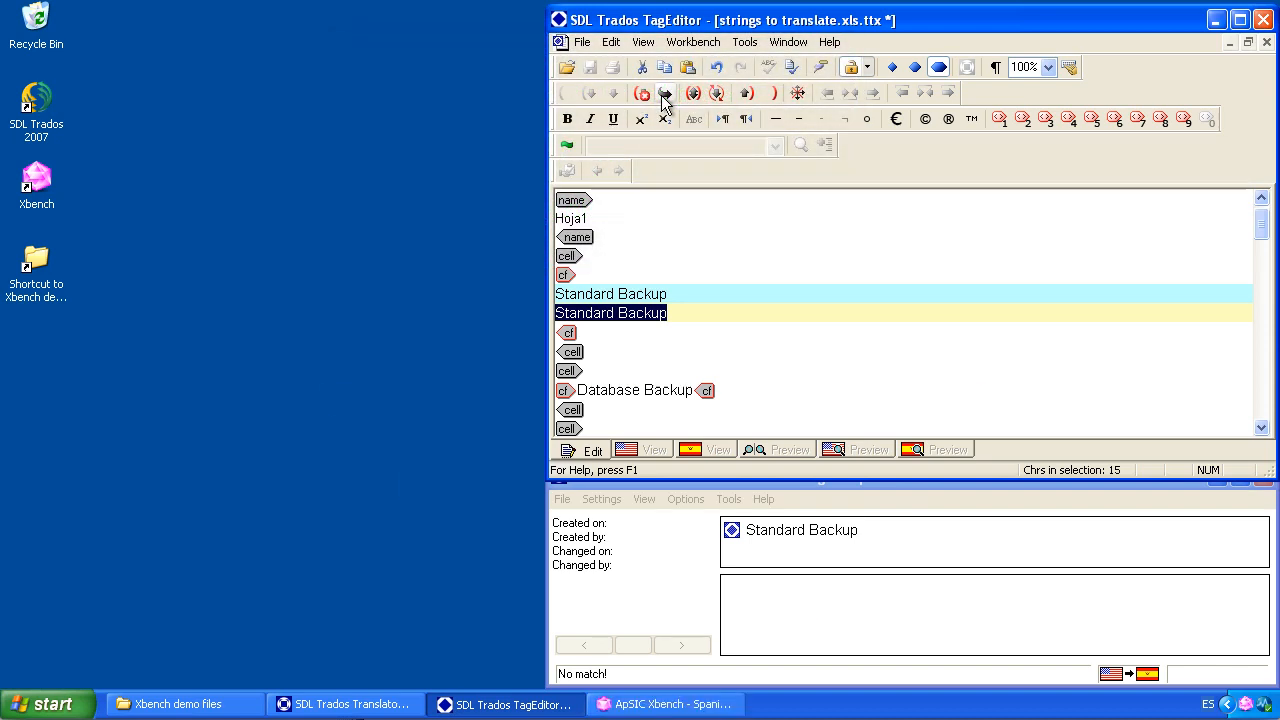
key(ctrl+Insert)
key(ctrl+alt+Insert)
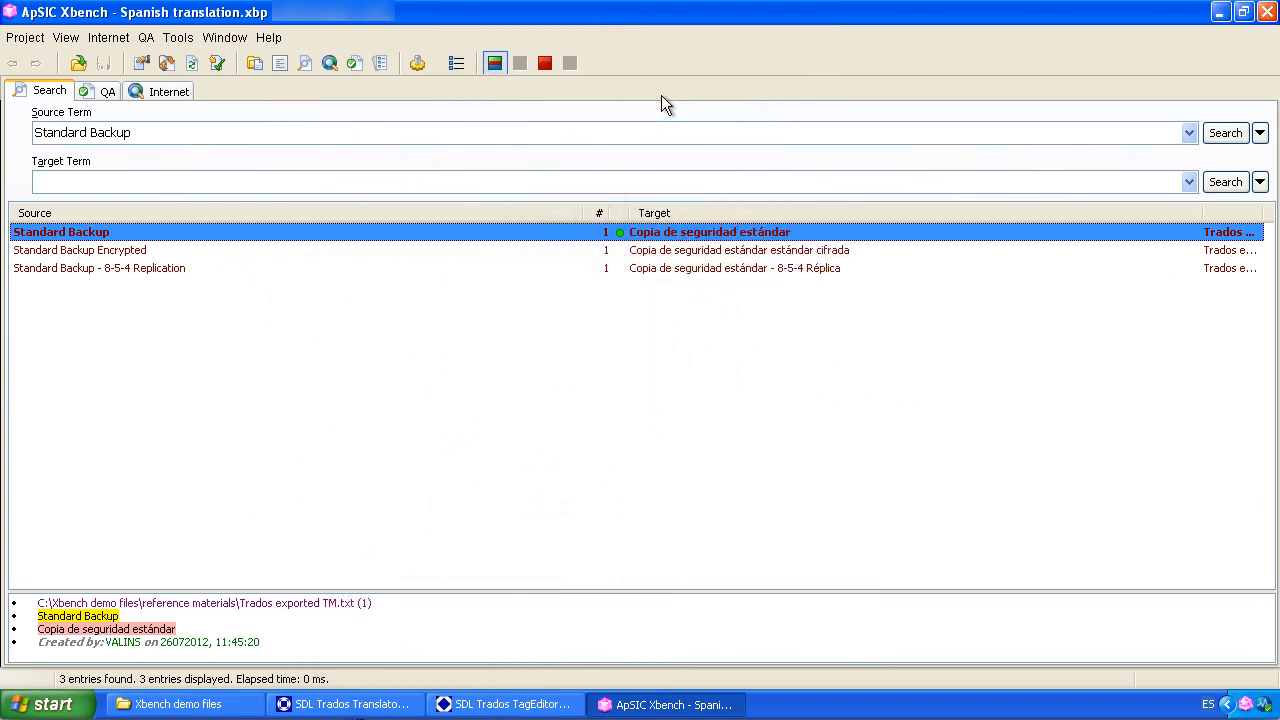
Check the search matches, then replace the selected TagEditor target text with the "Standard Backup" translation, "Copia de seguridad estándar".
key(Down)
key(Down)
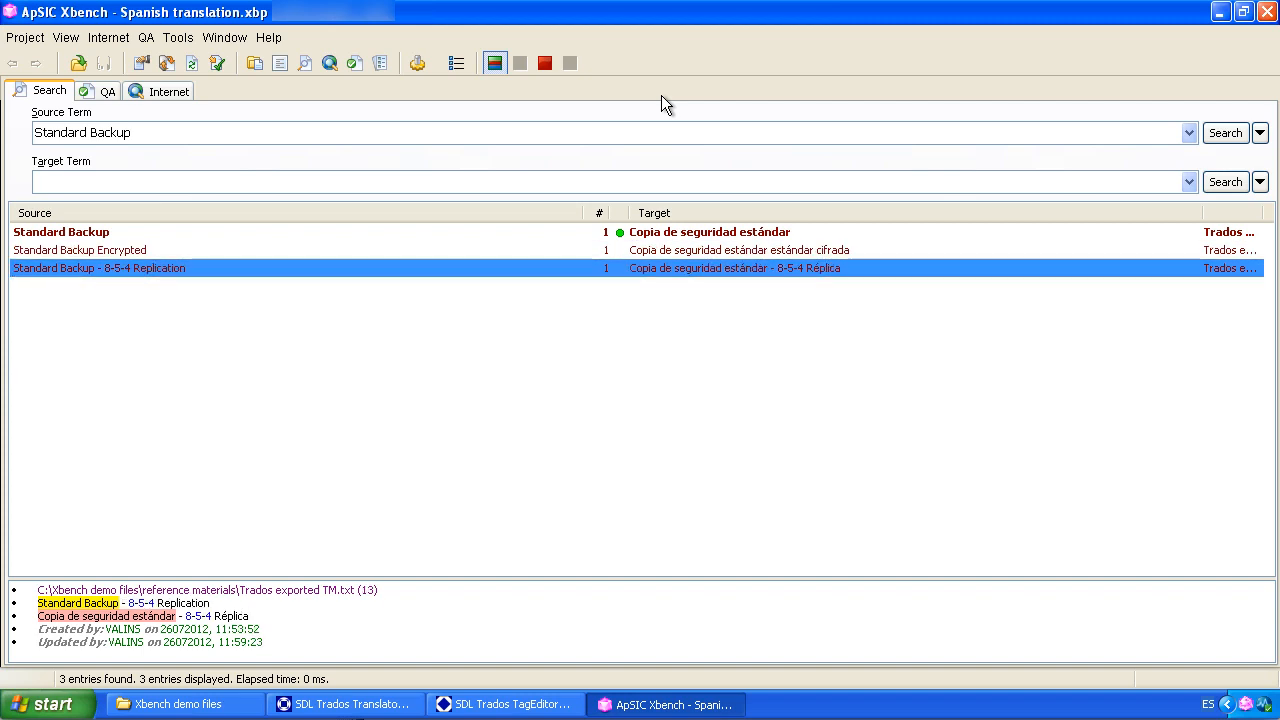
key(Up)
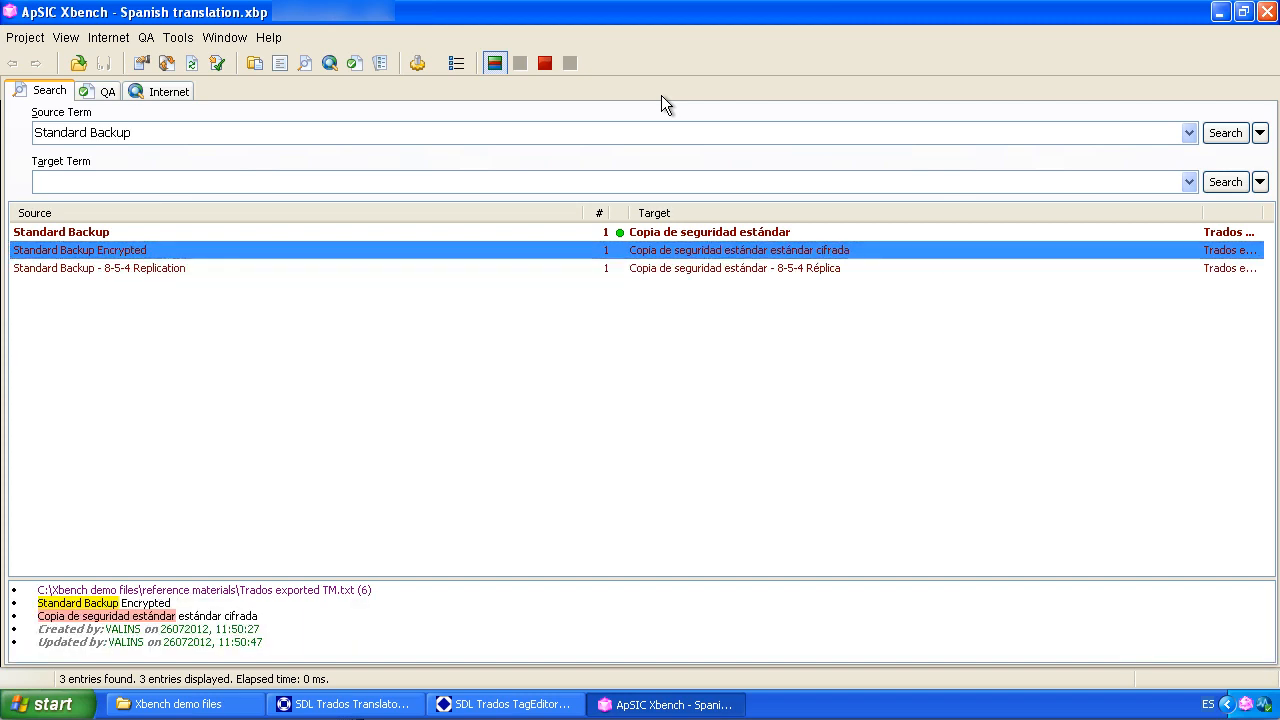
key(Up)
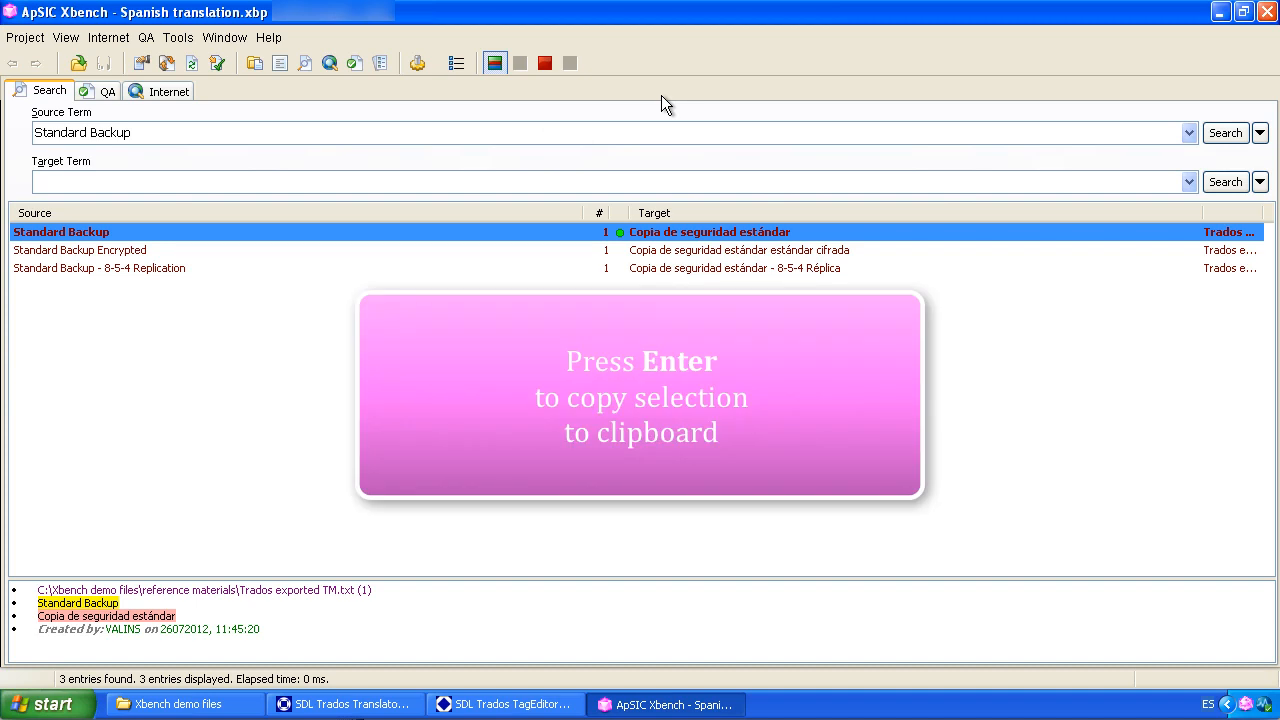
key(Return)
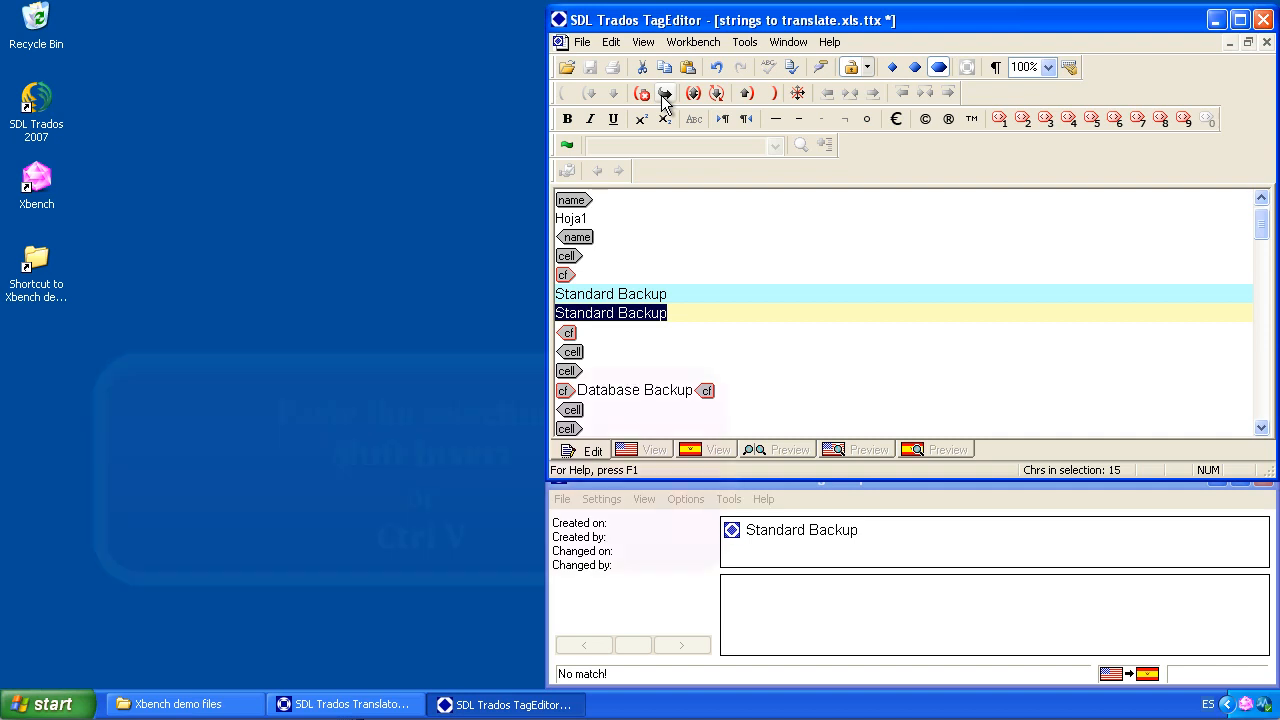
key(shift+Insert)
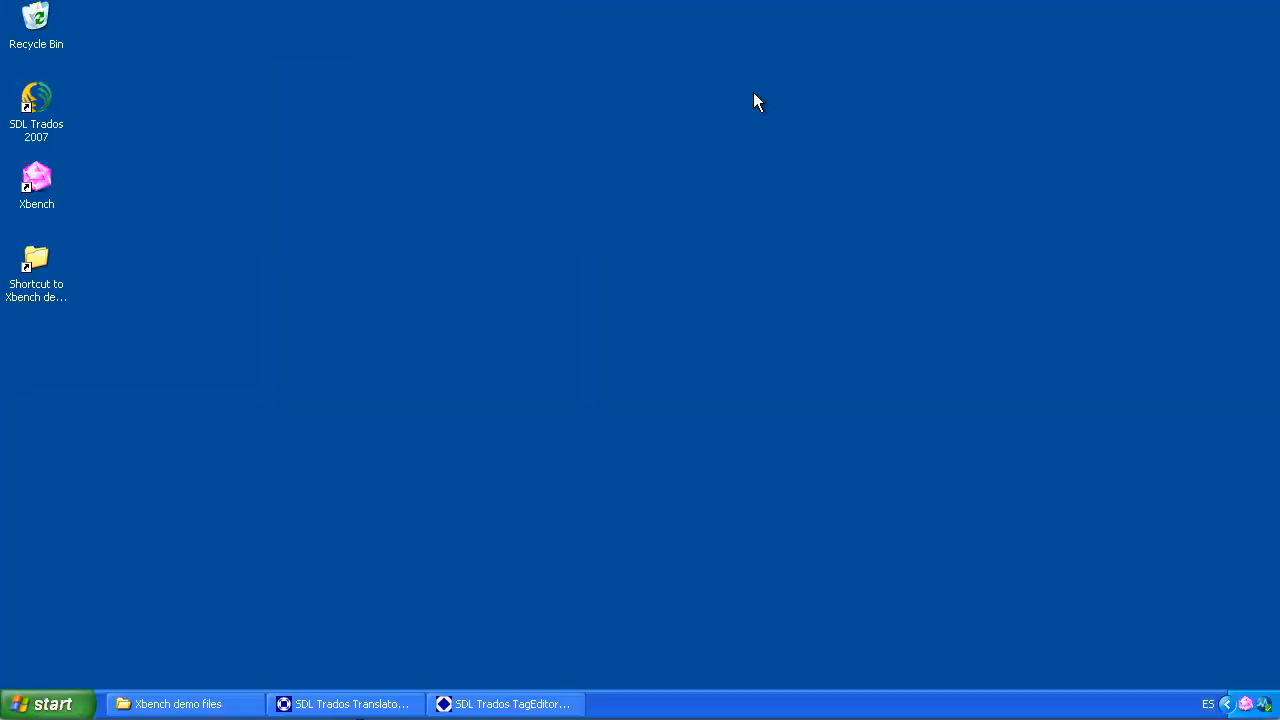
Return to Xbench and show the search options.
click(1245, 704)
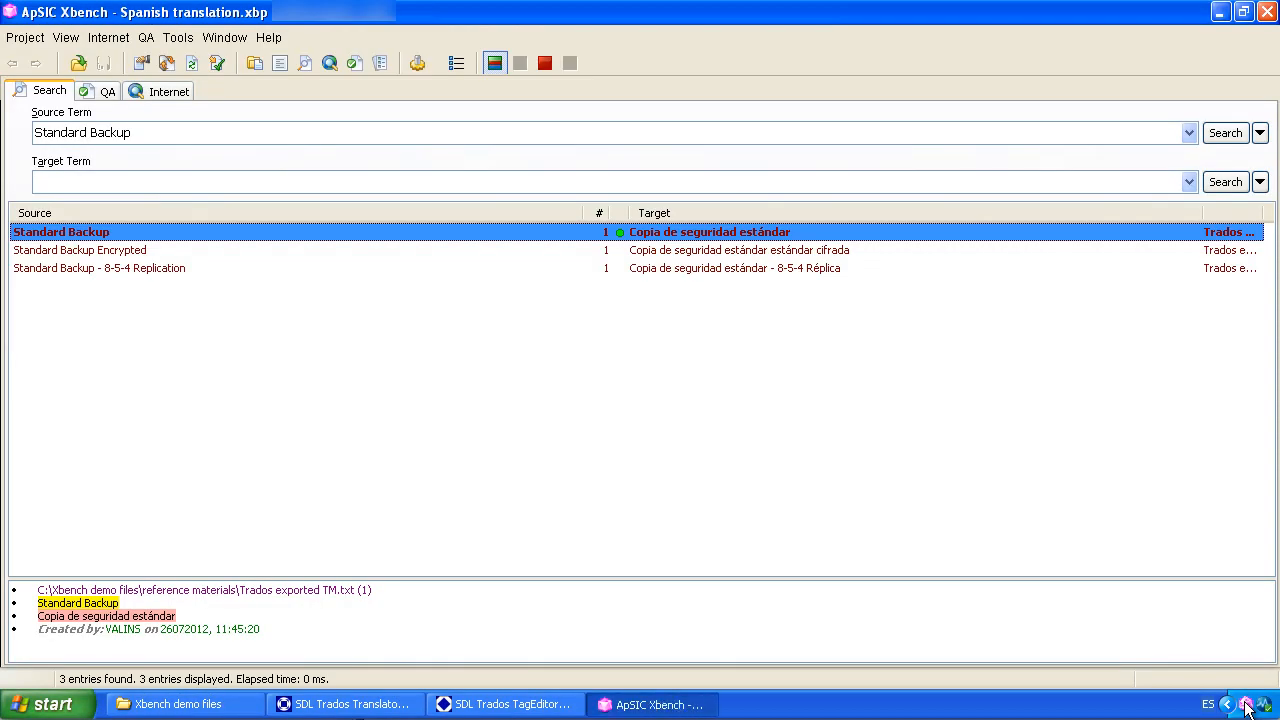
click(66, 38)
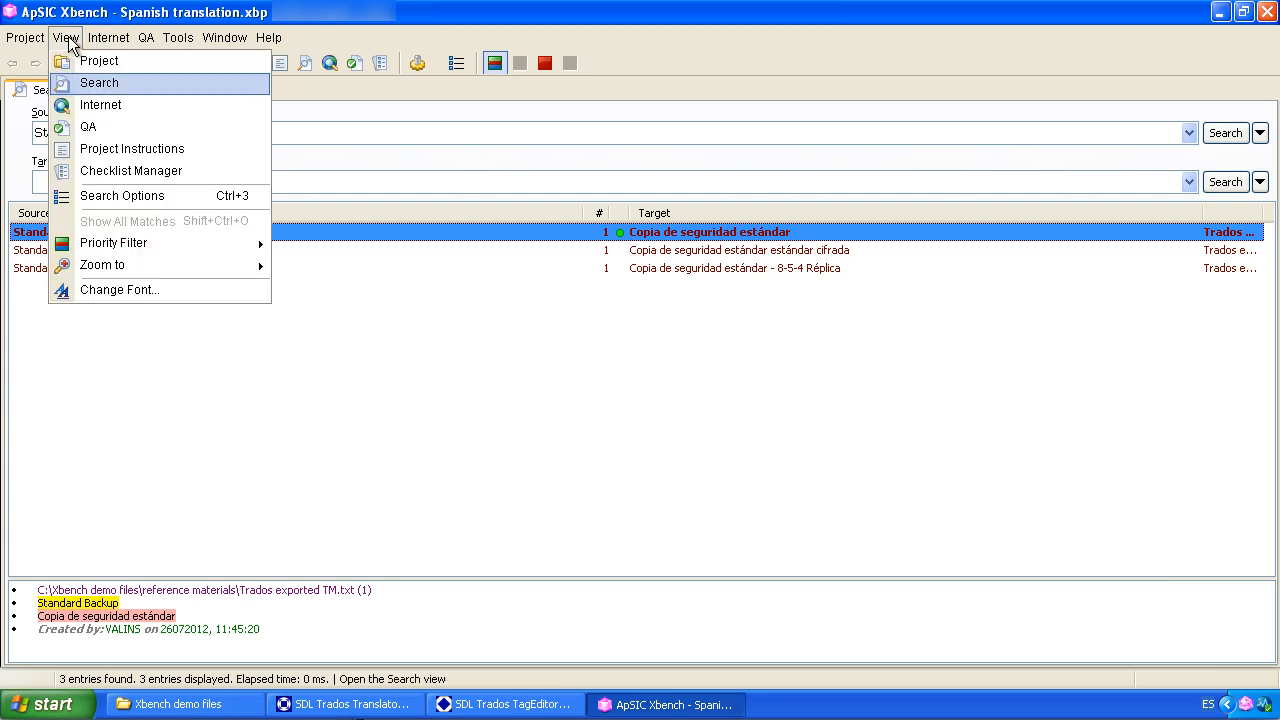
click(181, 196)
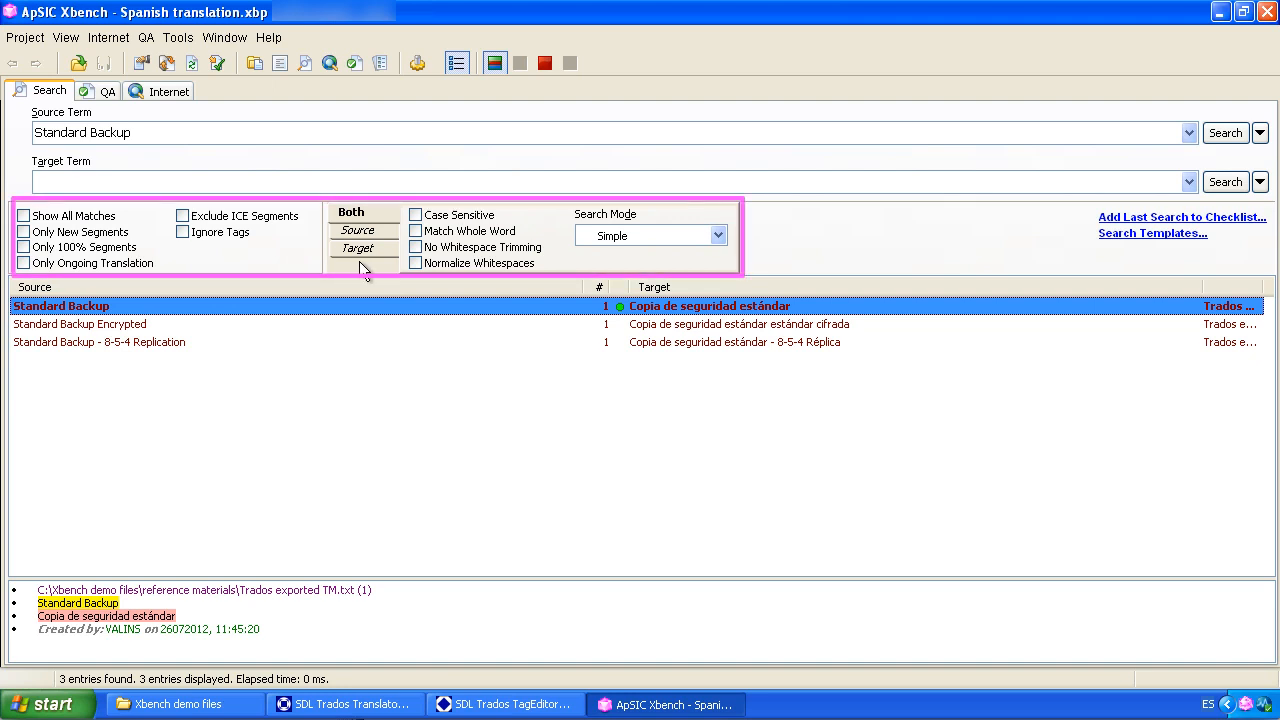
Switch the Show All Matches, Only New Segments and Only 100% Segments search options on and off again.
click(90, 222)
click(90, 222)
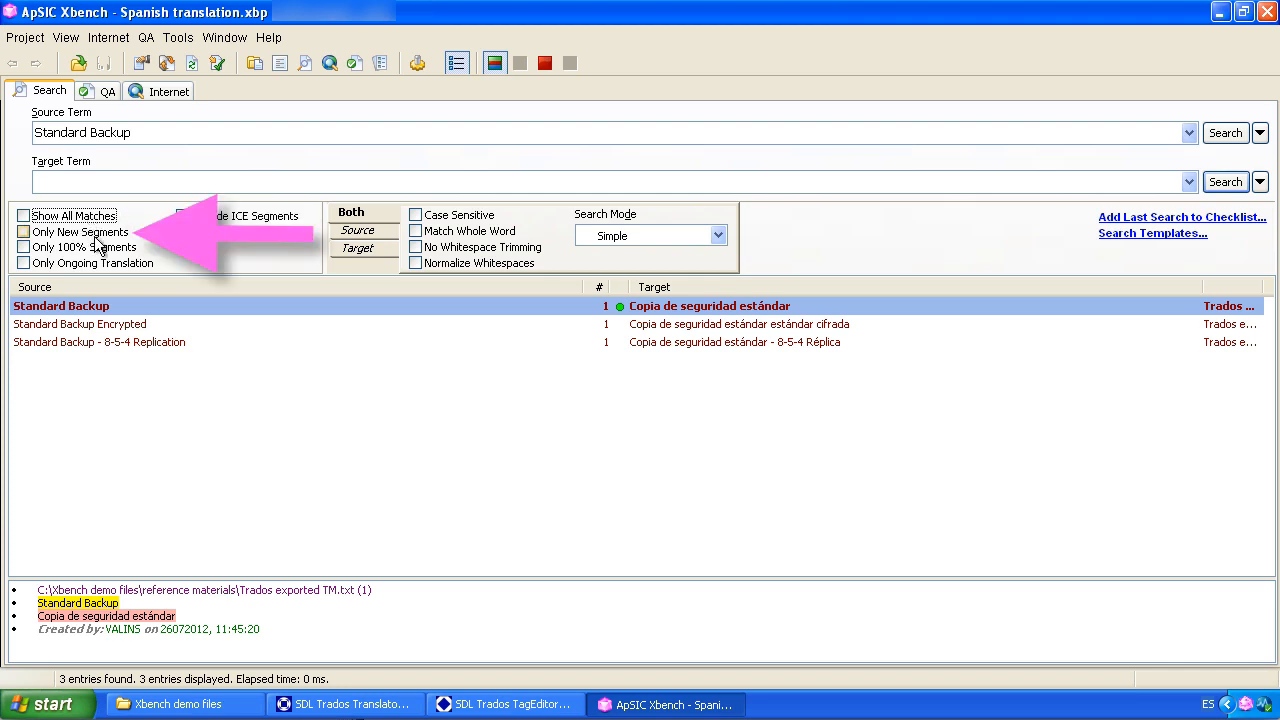
click(96, 234)
click(97, 238)
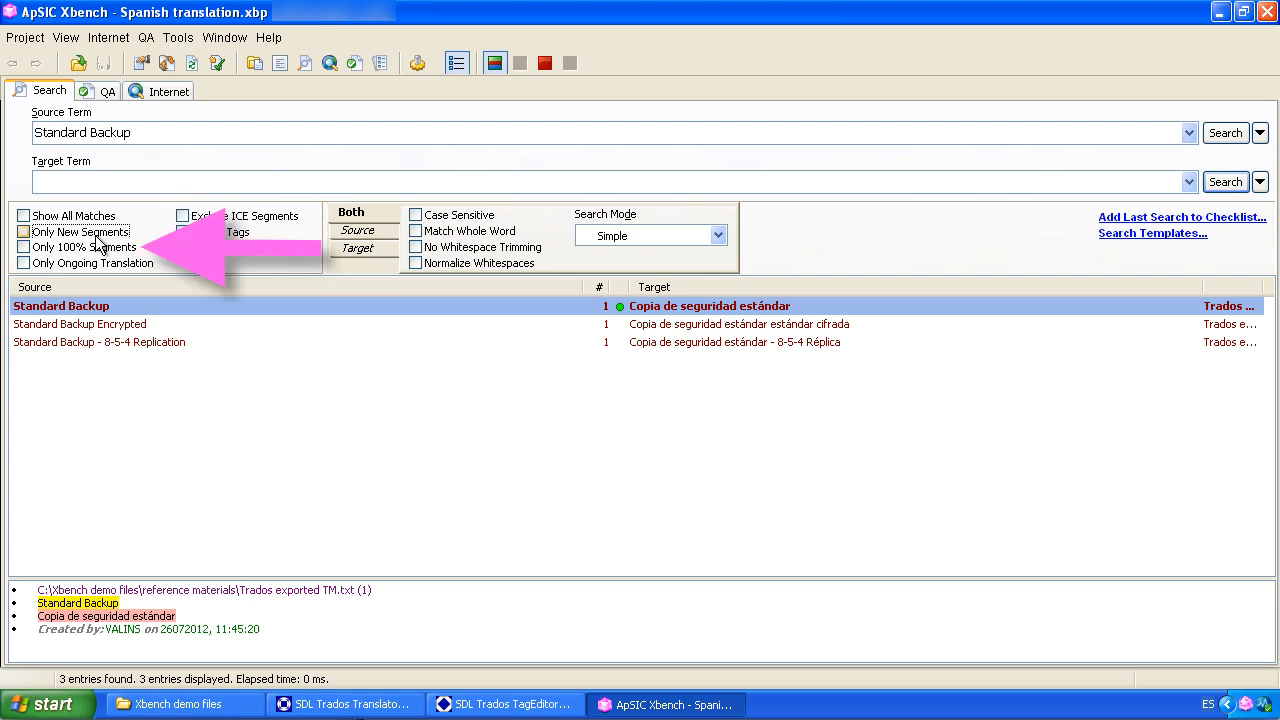
click(103, 256)
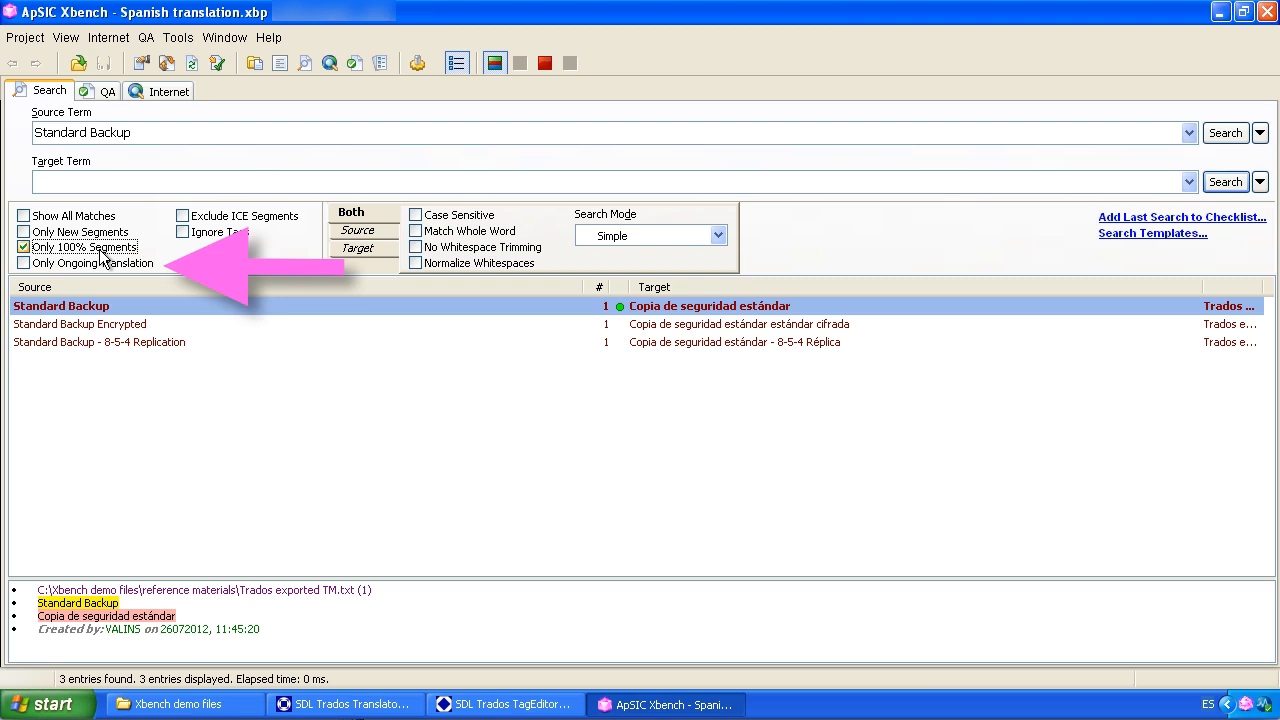
click(102, 256)
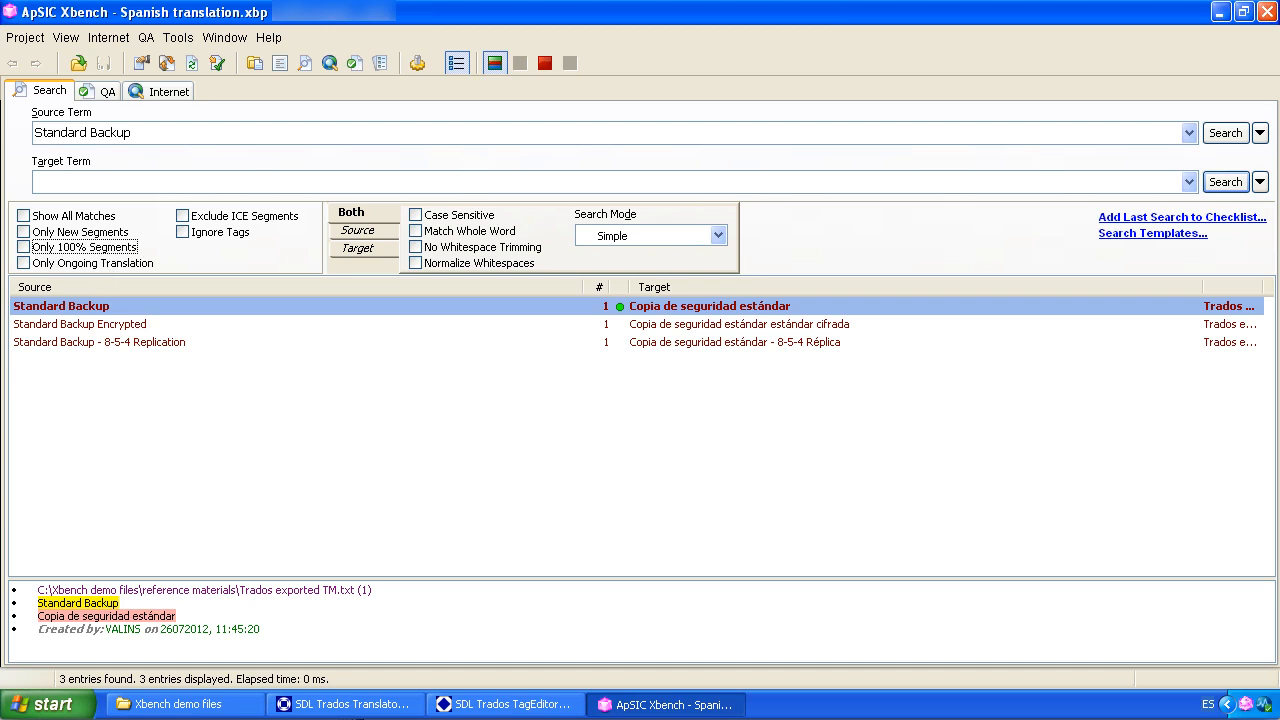
Add strings to translate.xls.ttx from the target files folder to the project as a Low-priority Trados TagEditor file marked Ongoing translation.
click(25, 37)
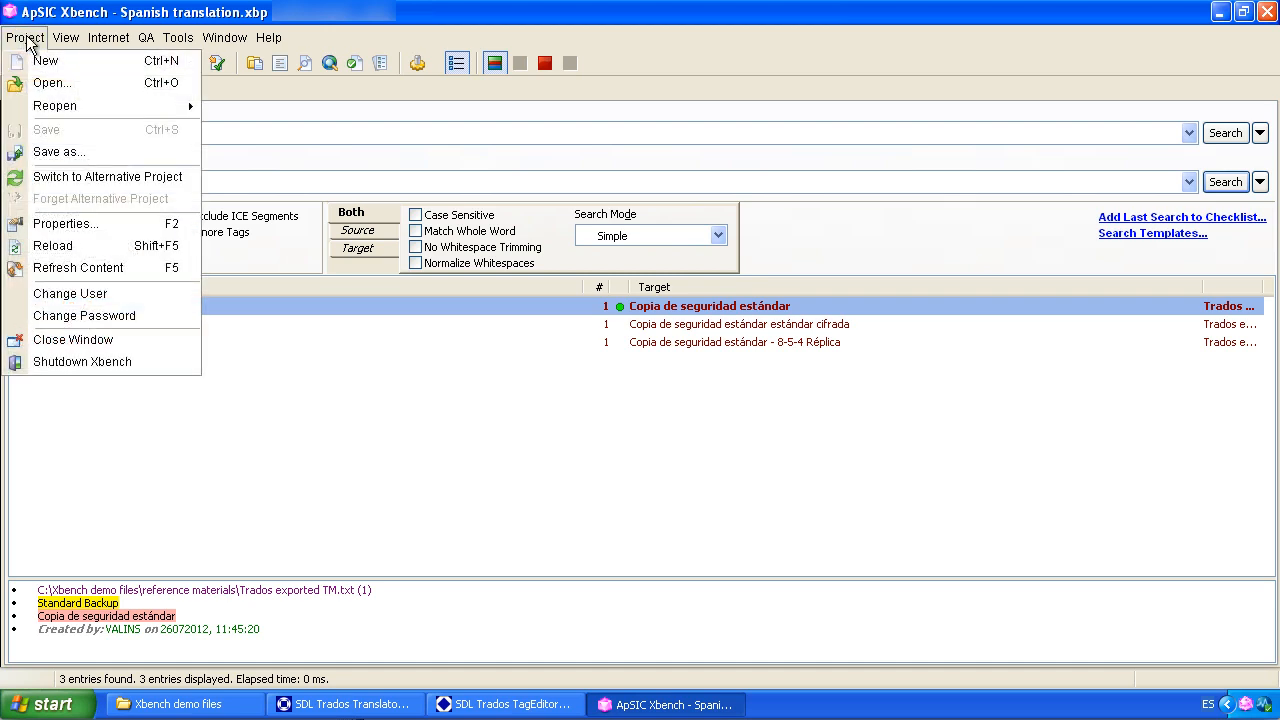
click(100, 221)
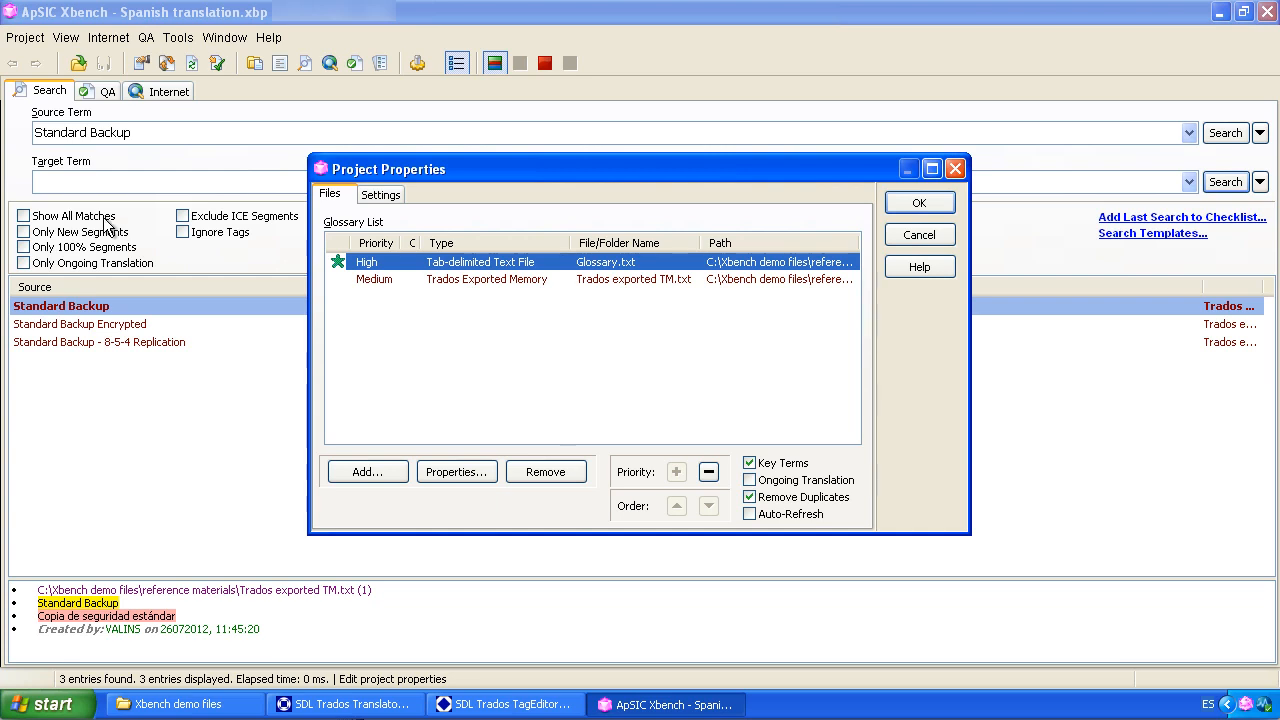
click(180, 704)
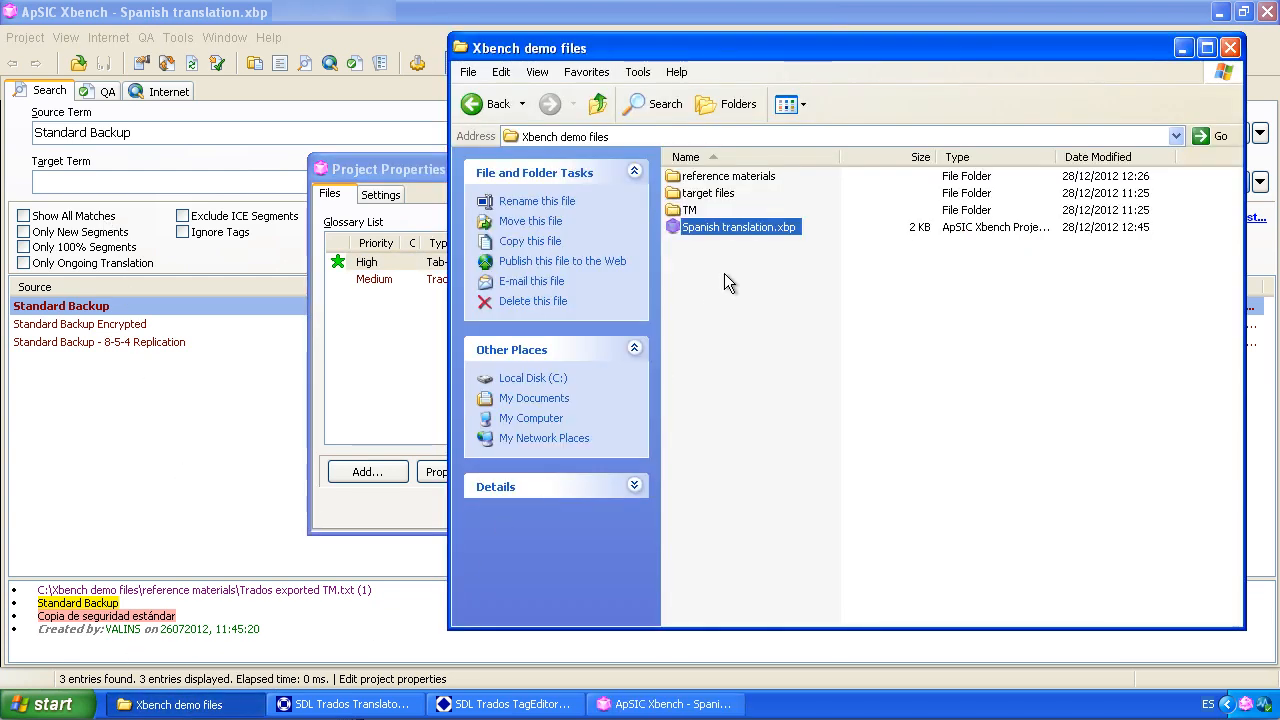
double_click(722, 193)
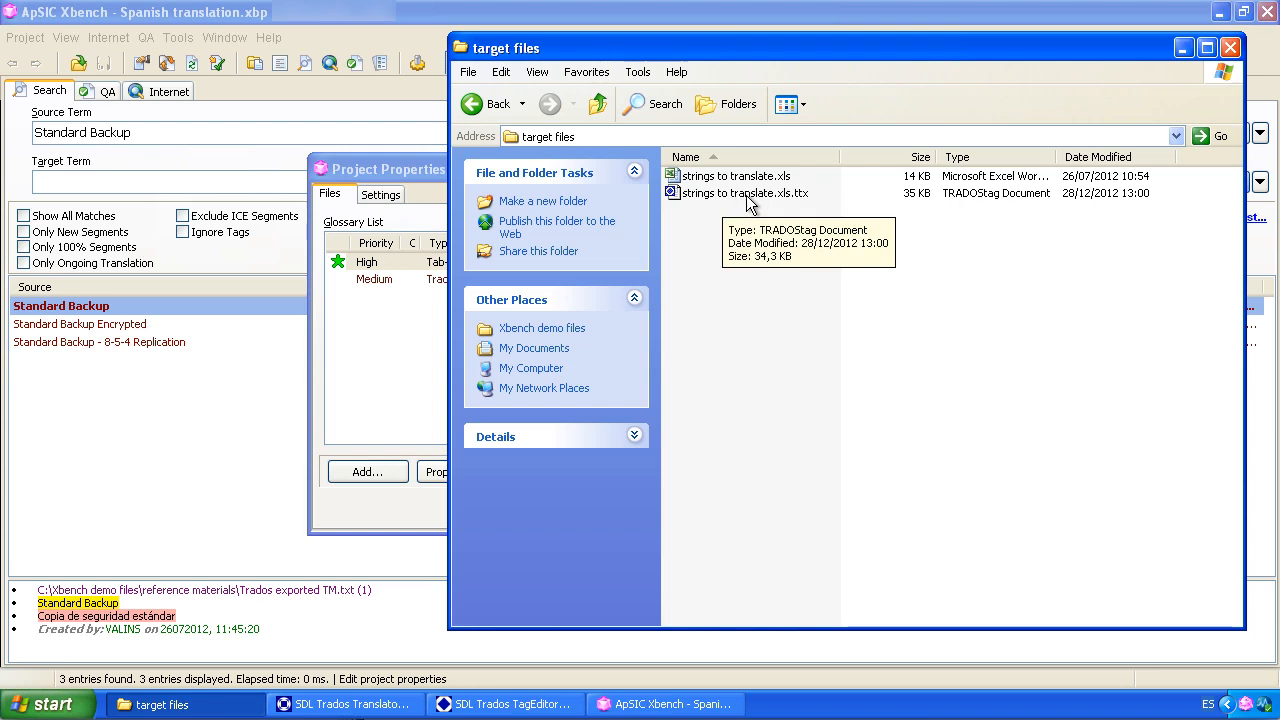
drag(748, 195, 430, 335)
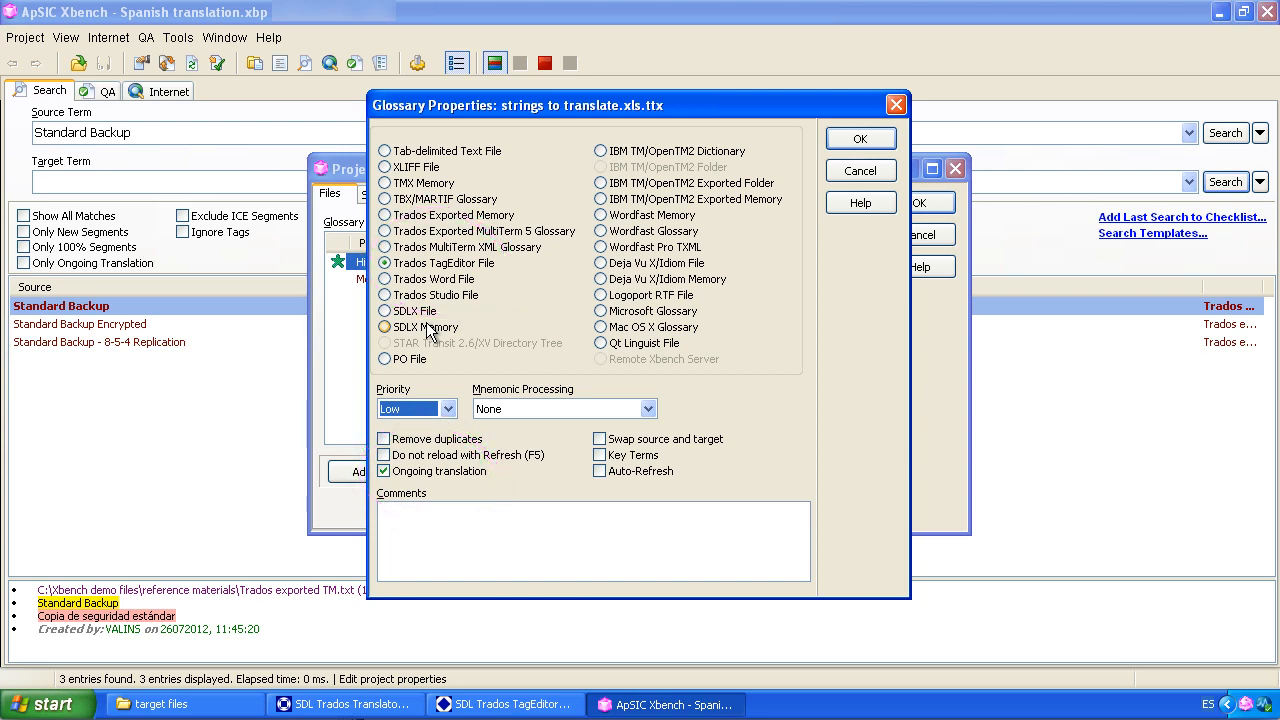
click(860, 139)
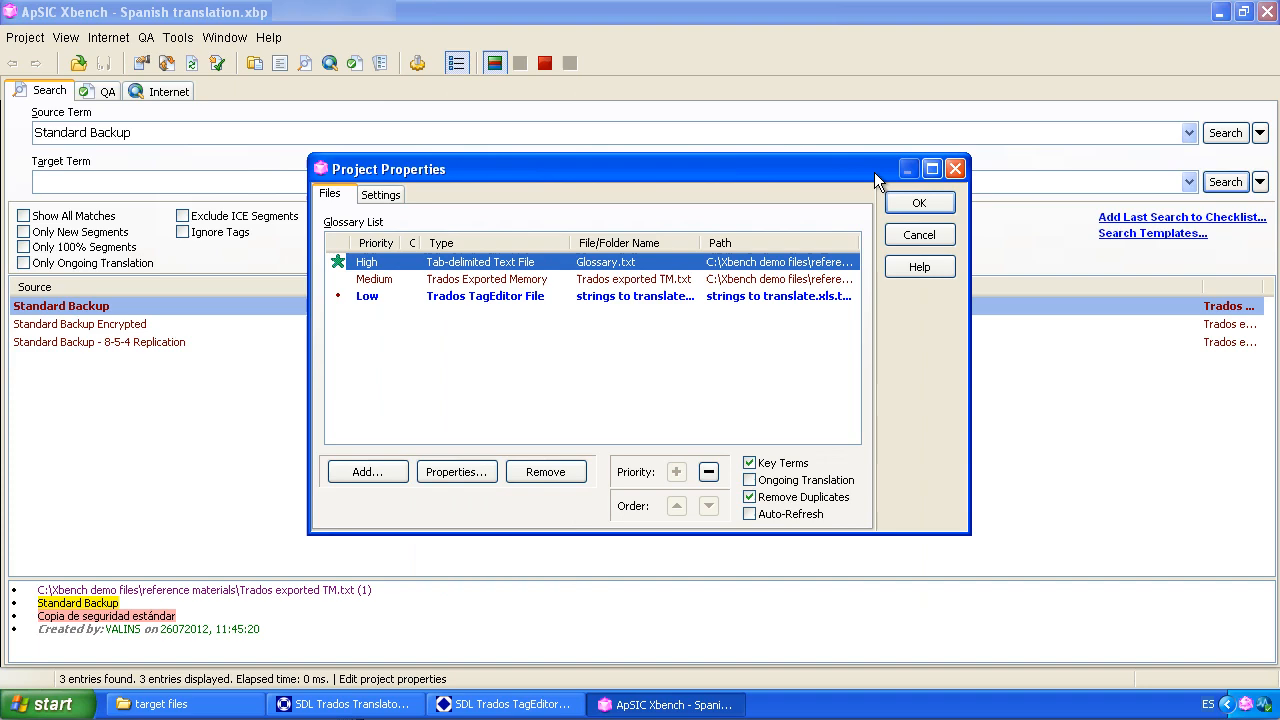
click(915, 204)
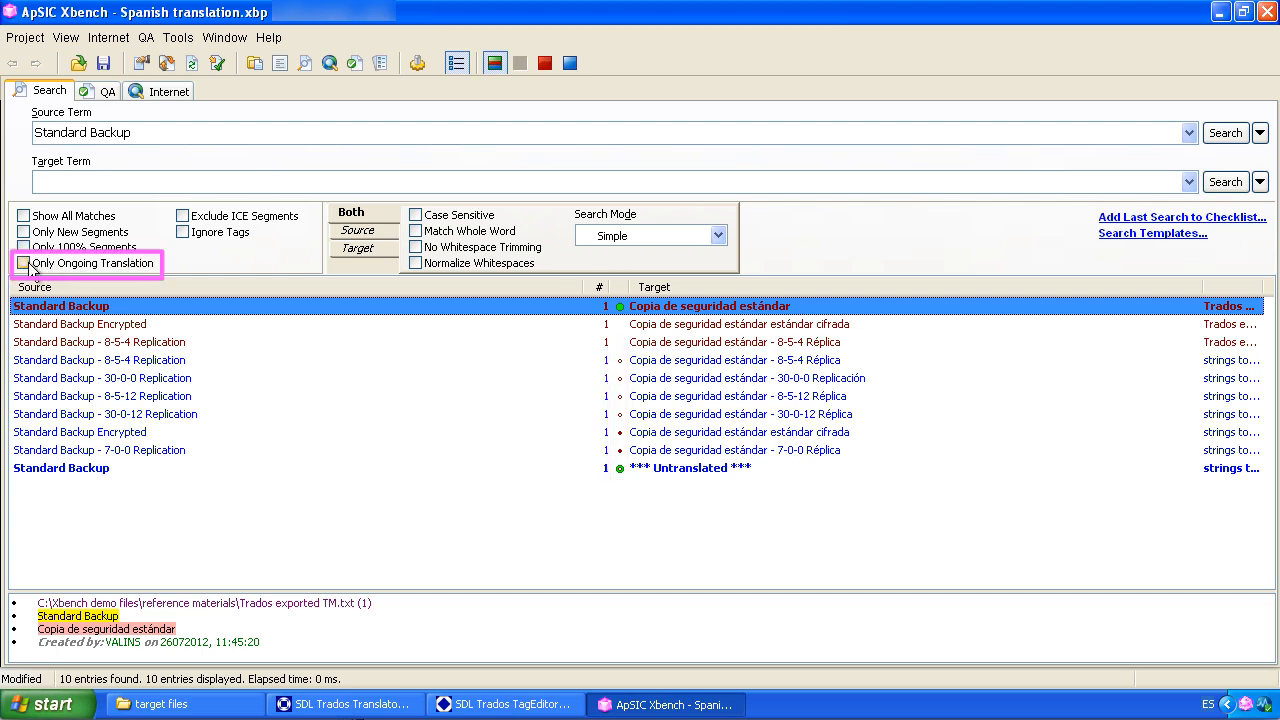
Search for "Standard Backup" with Only Ongoing Translation enabled, then clear that filter.
click(90, 264)
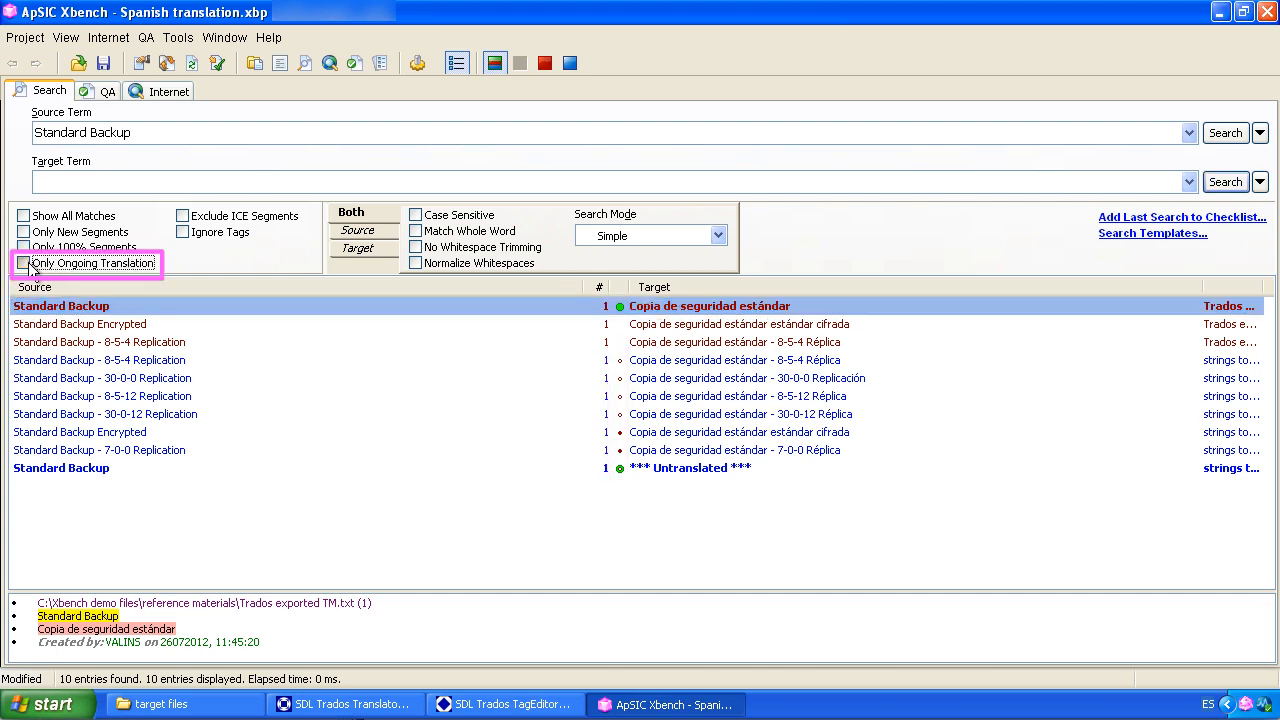
click(1225, 134)
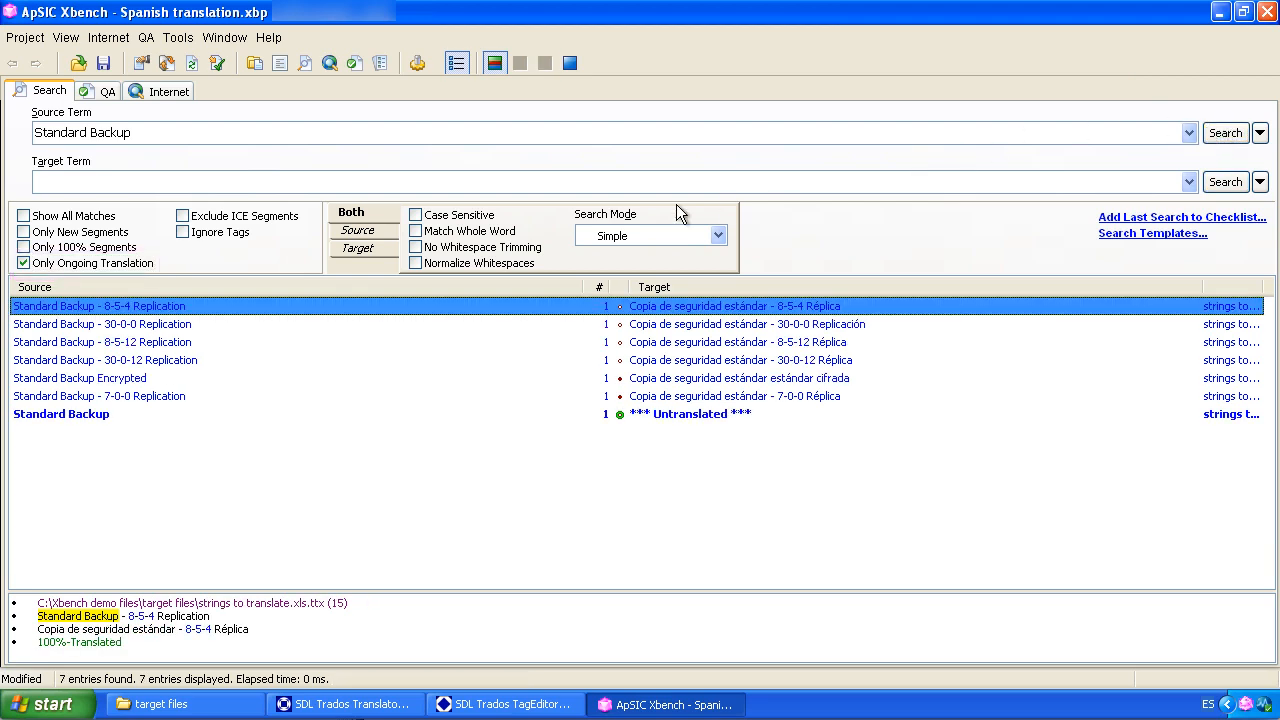
click(24, 264)
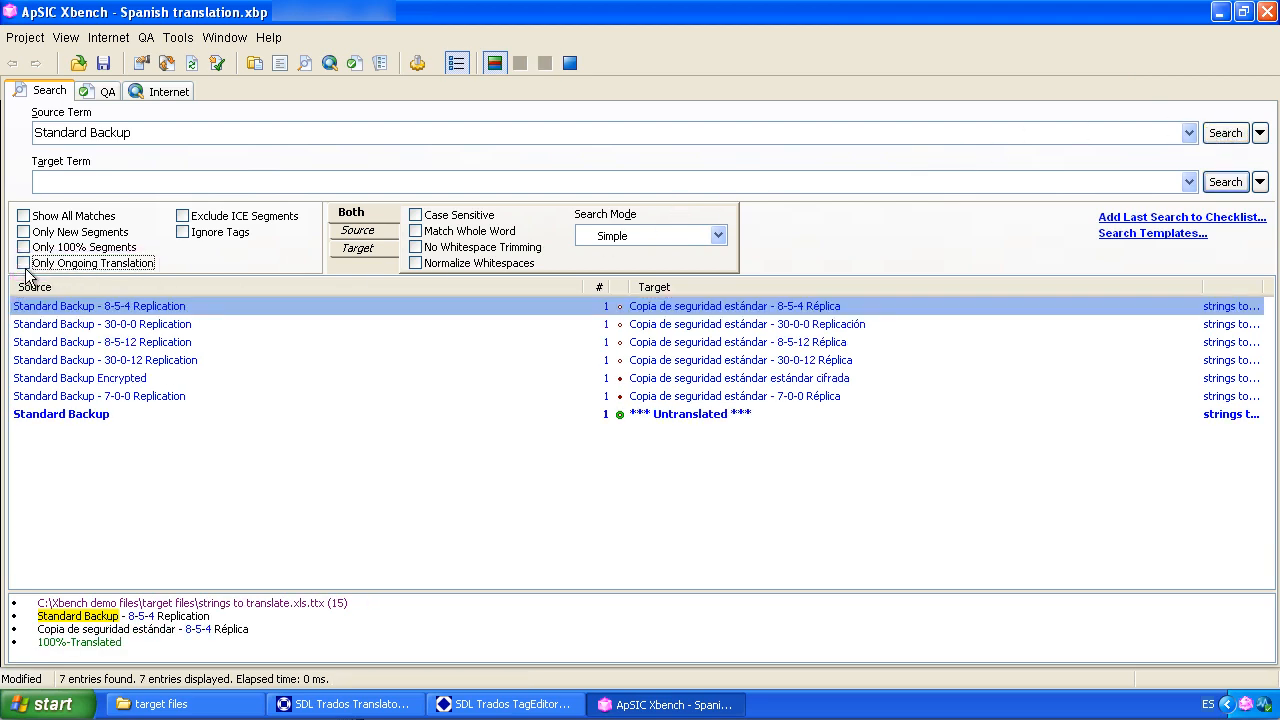
Save strings to translate.xls.ttx in TagEditor and refresh the project content in Xbench.
click(462, 712)
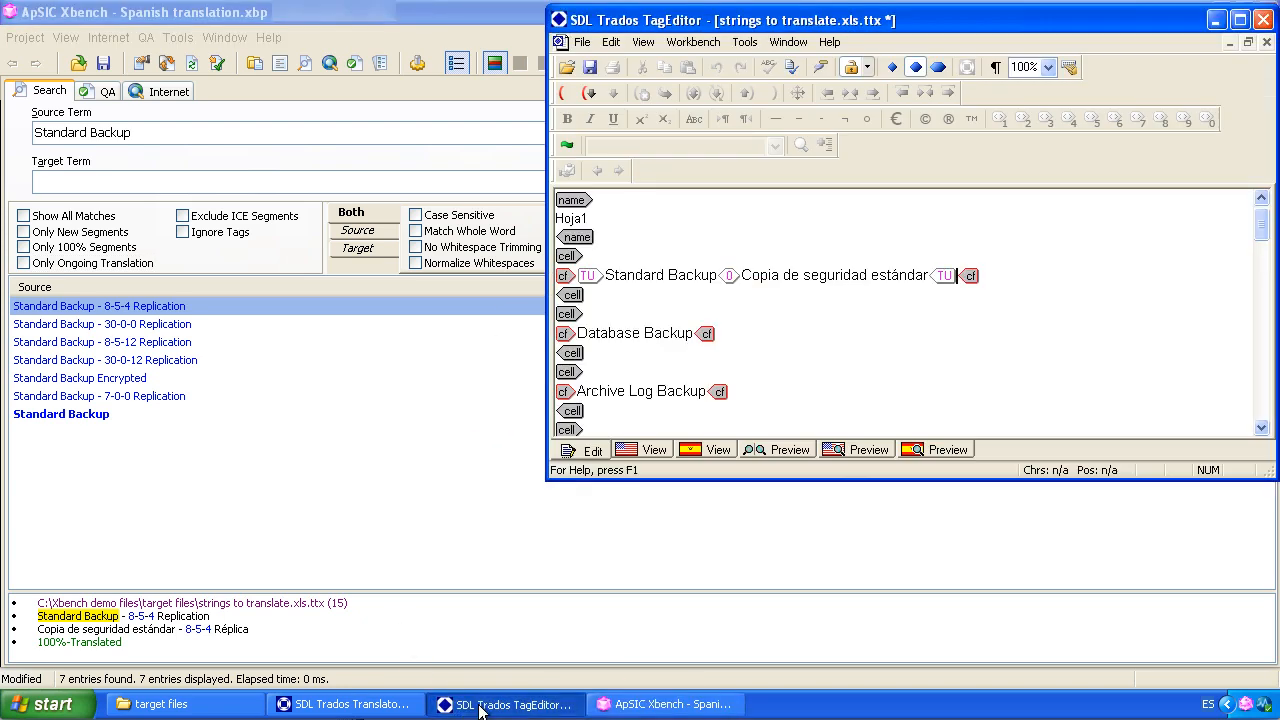
click(591, 67)
click(127, 14)
click(25, 37)
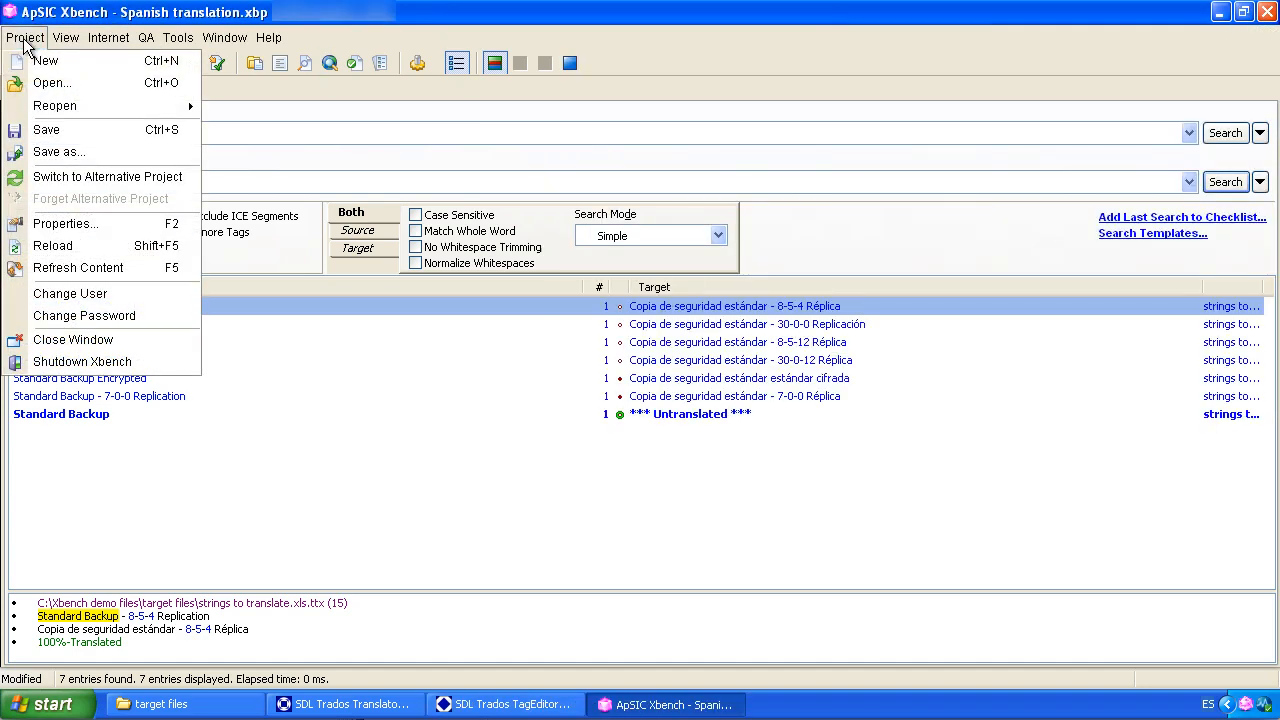
click(110, 268)
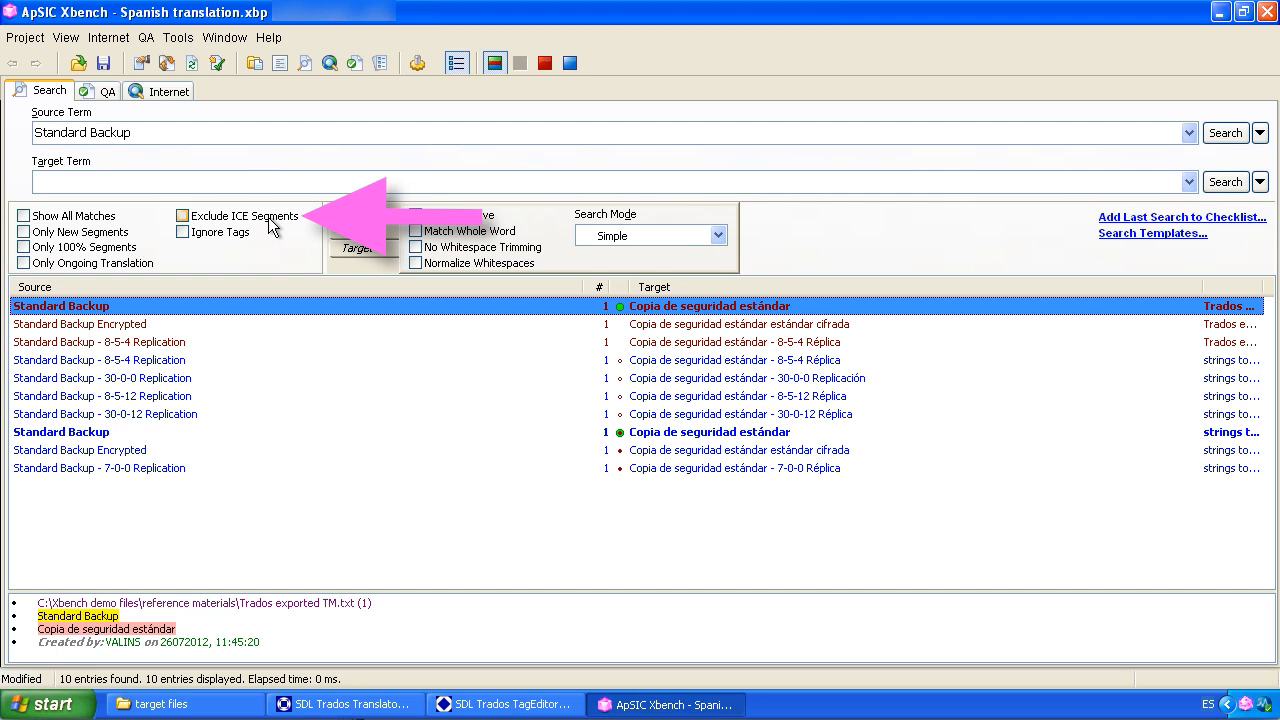
Switch the Exclude ICE Segments search option on and off again.
click(182, 216)
click(271, 226)
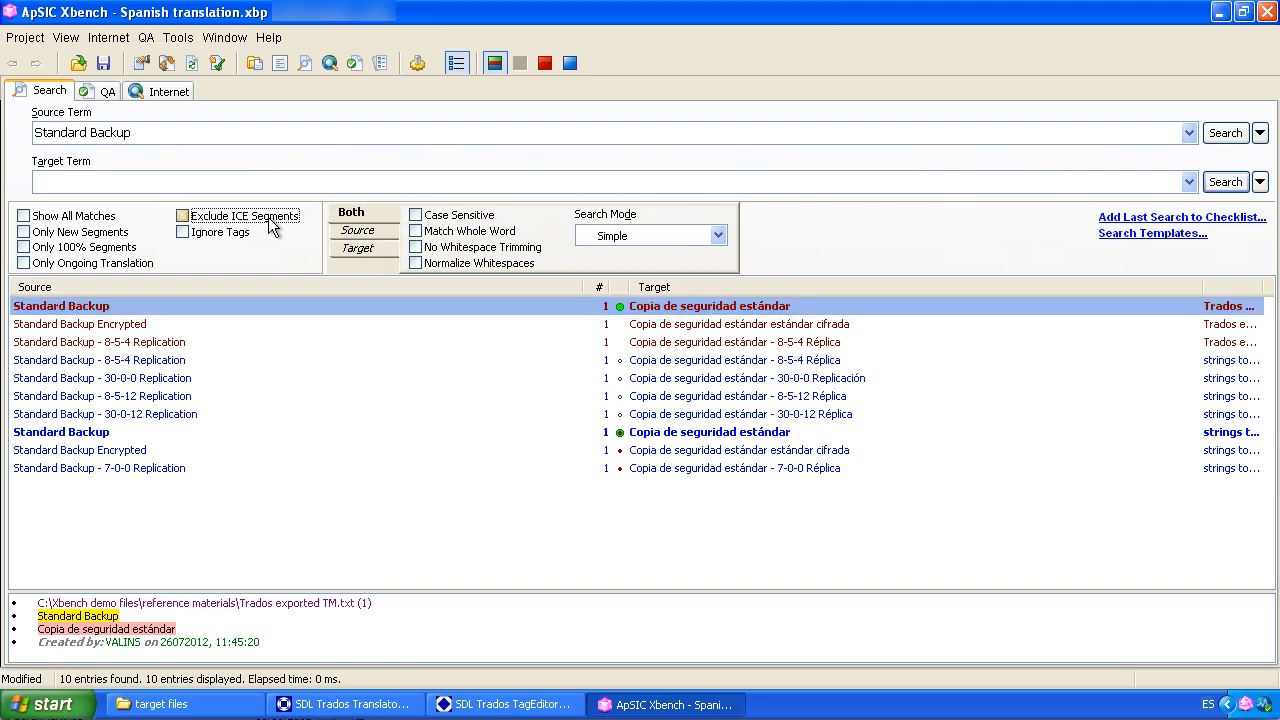
Switch Ignore Tags on and off, and change the search options scope to Source, Target and back to Both.
click(237, 233)
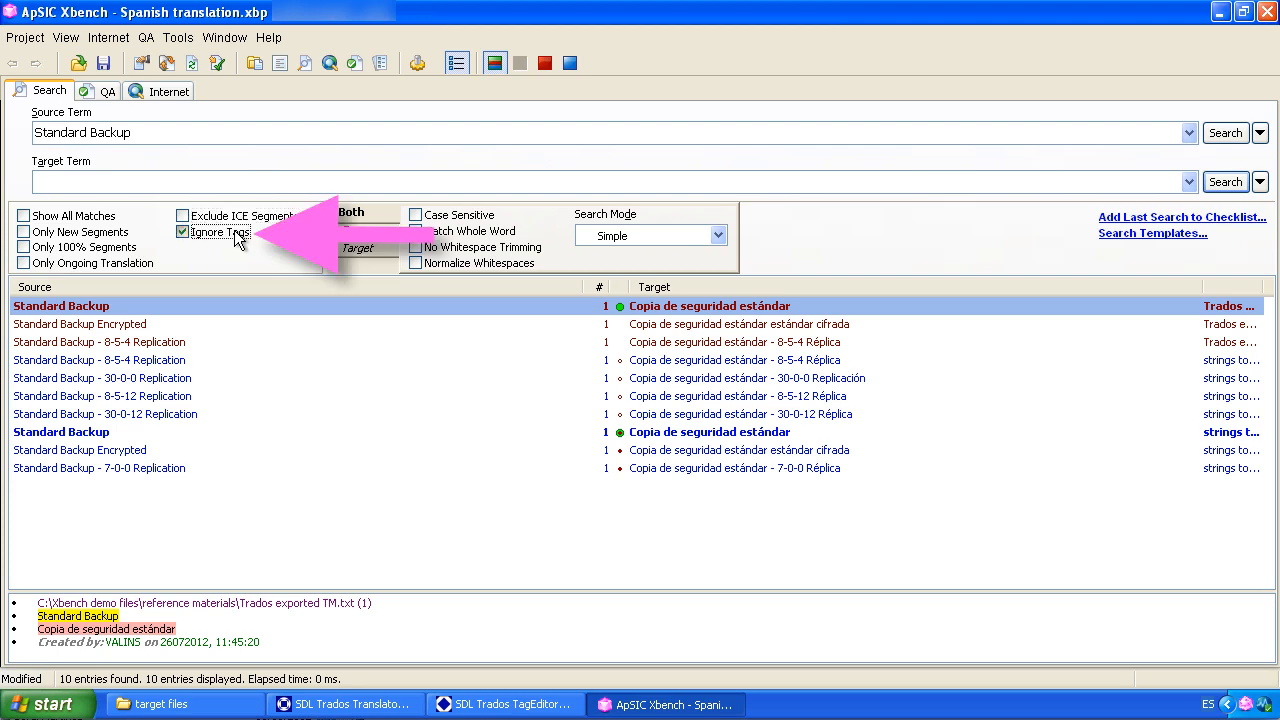
click(237, 233)
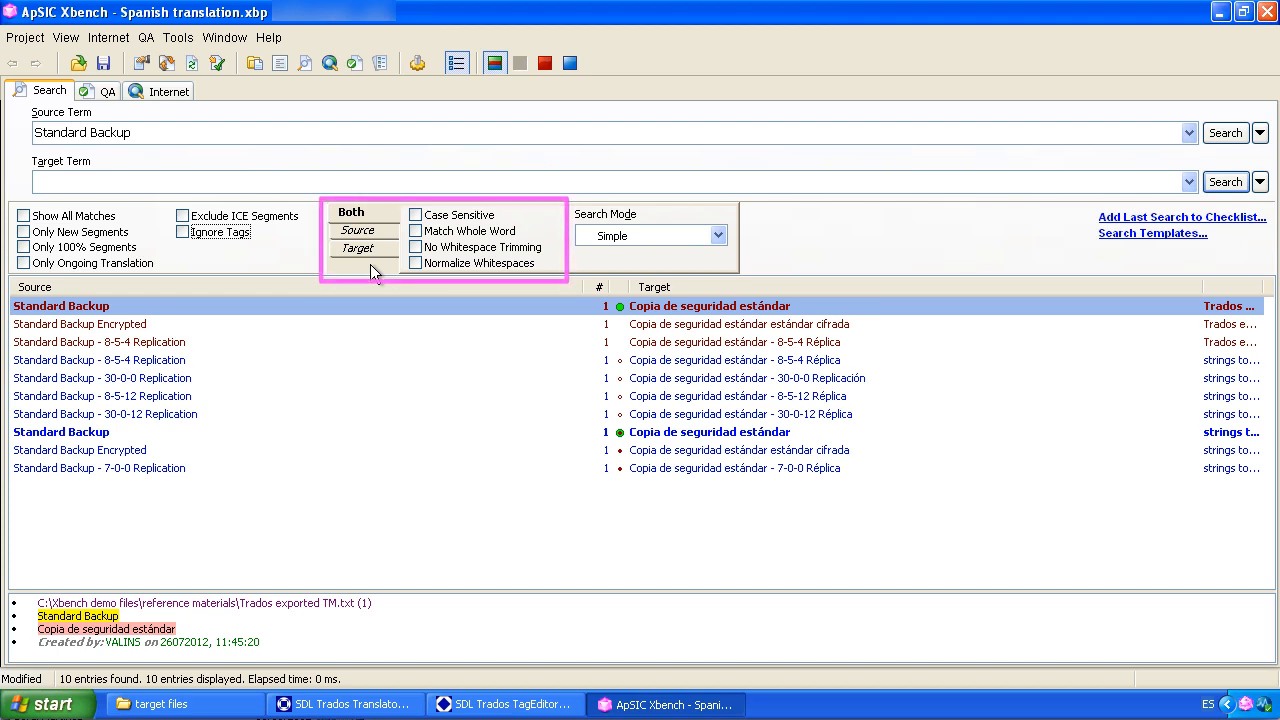
click(358, 230)
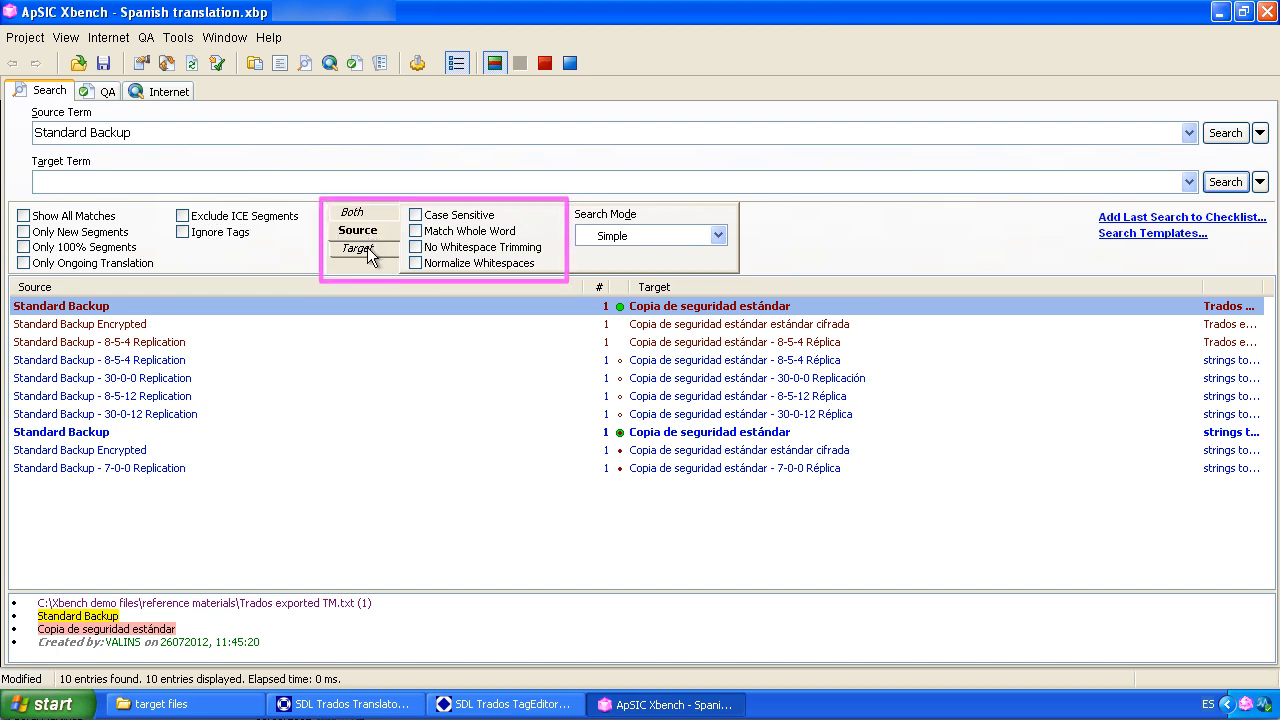
click(358, 249)
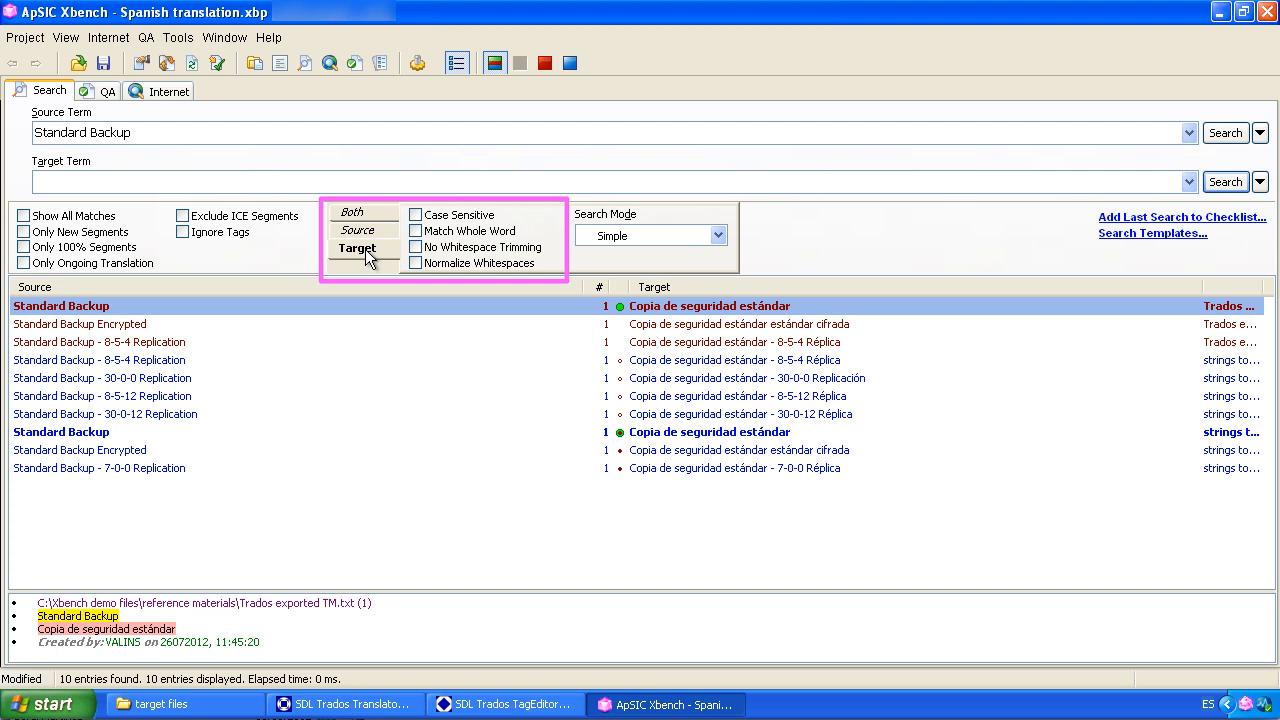
click(371, 218)
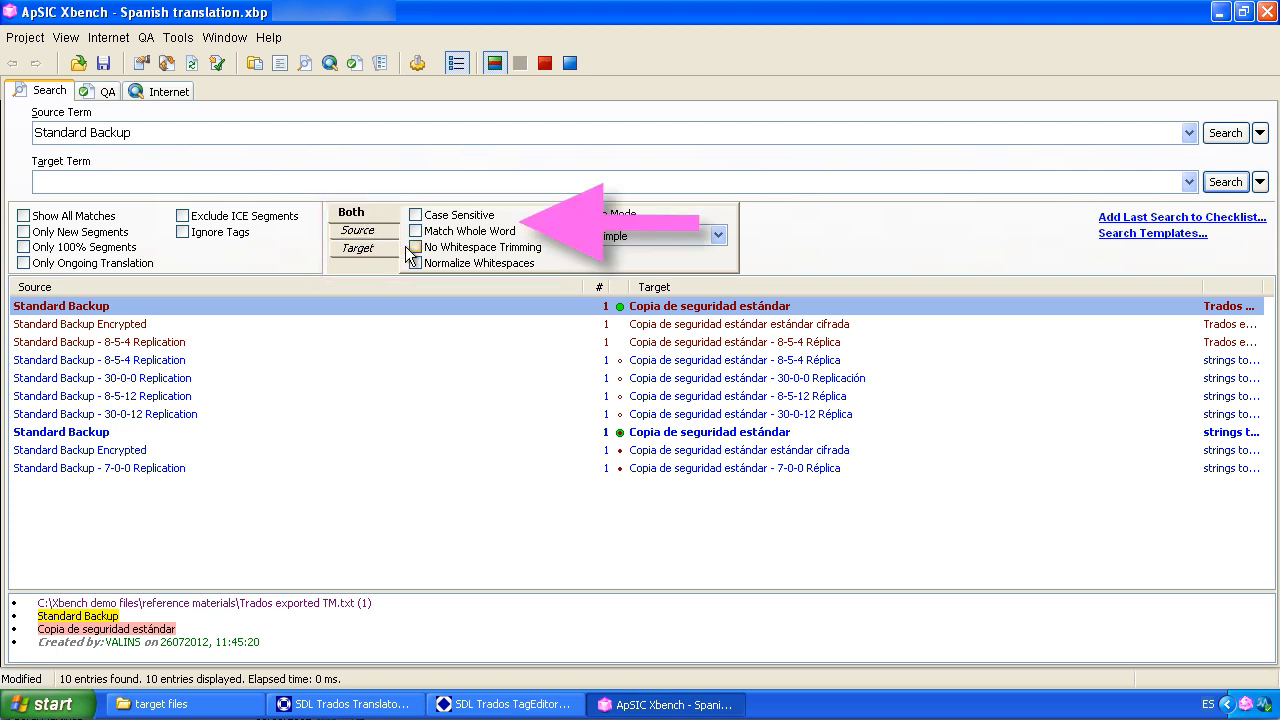
Switch the Case Sensitive and Match Whole Word search options on and off again.
click(457, 222)
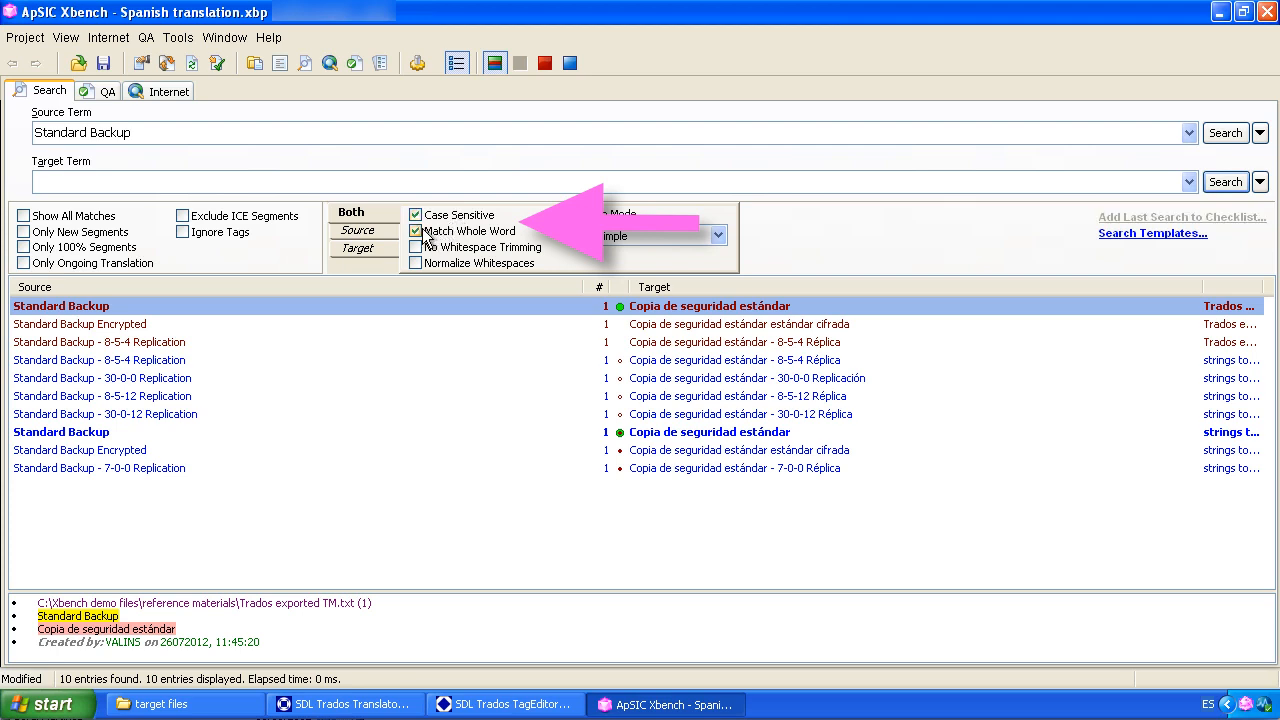
click(416, 215)
click(417, 231)
click(417, 231)
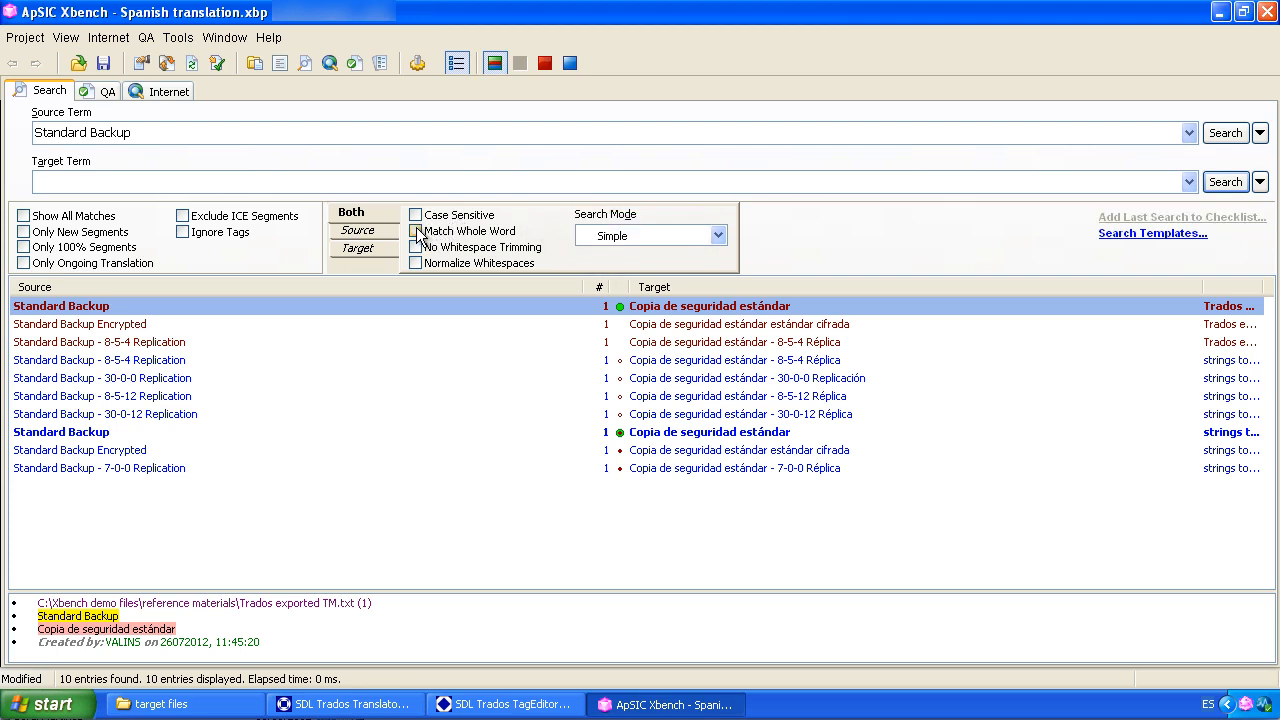
Search the project for the source term "USB key".
triple_click(180, 128)
text(USB key)
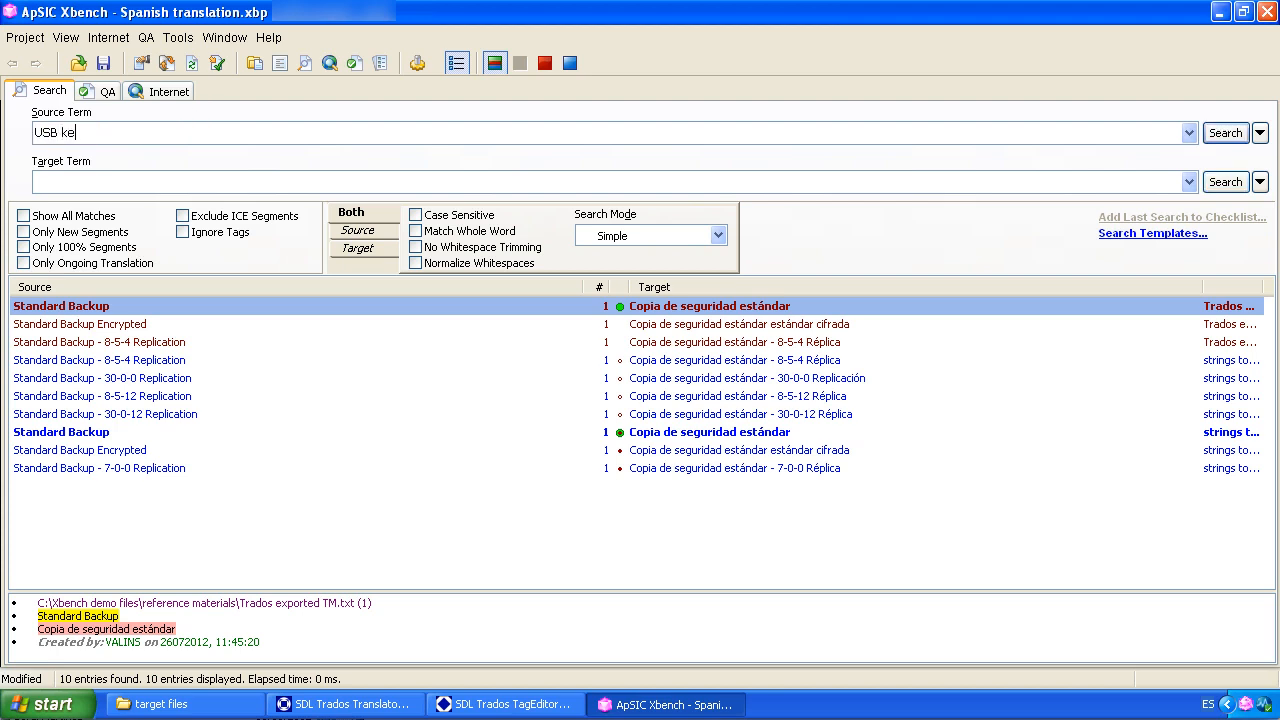
click(1228, 136)
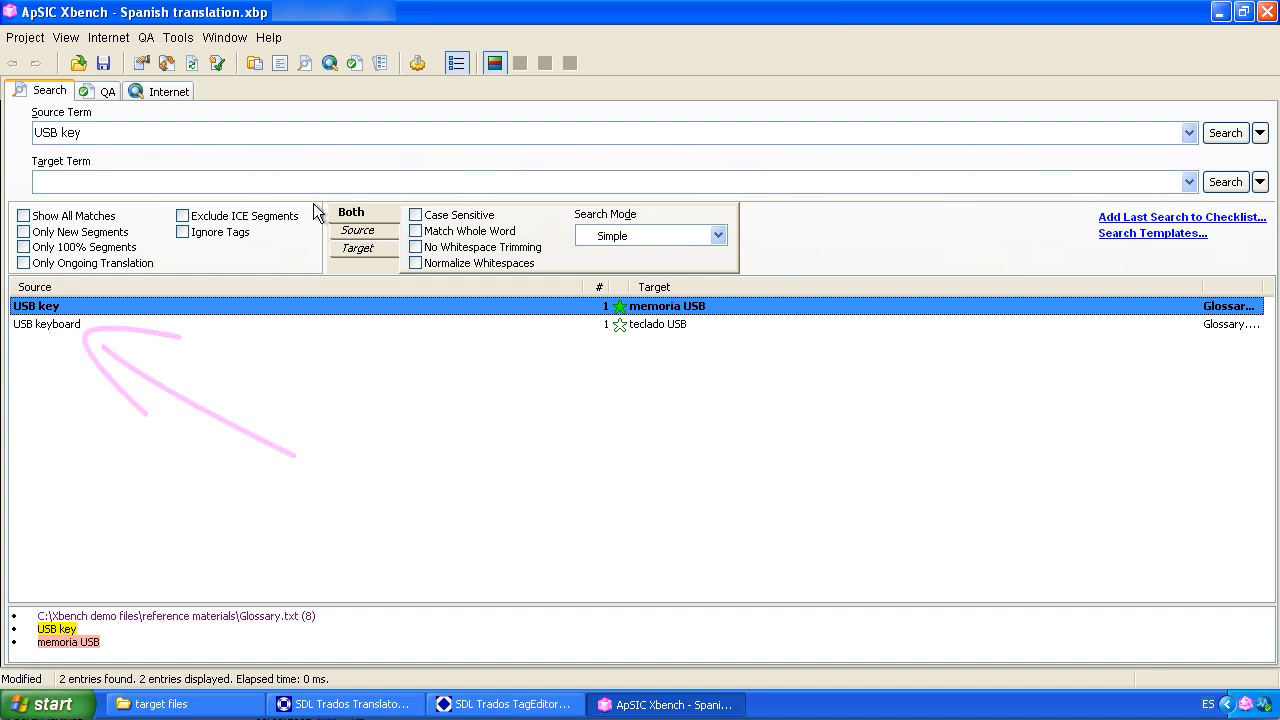
Repeat the "USB key" search with Match Whole Word enabled, then clear that option.
click(416, 231)
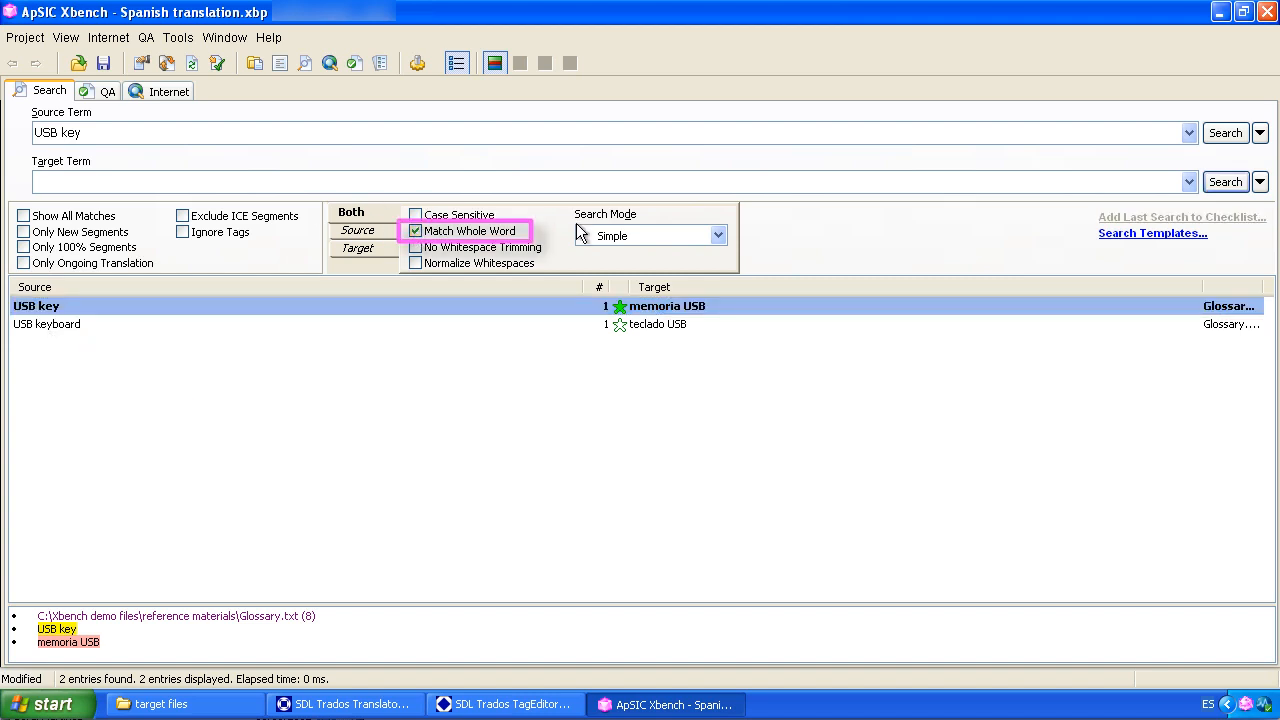
click(1227, 134)
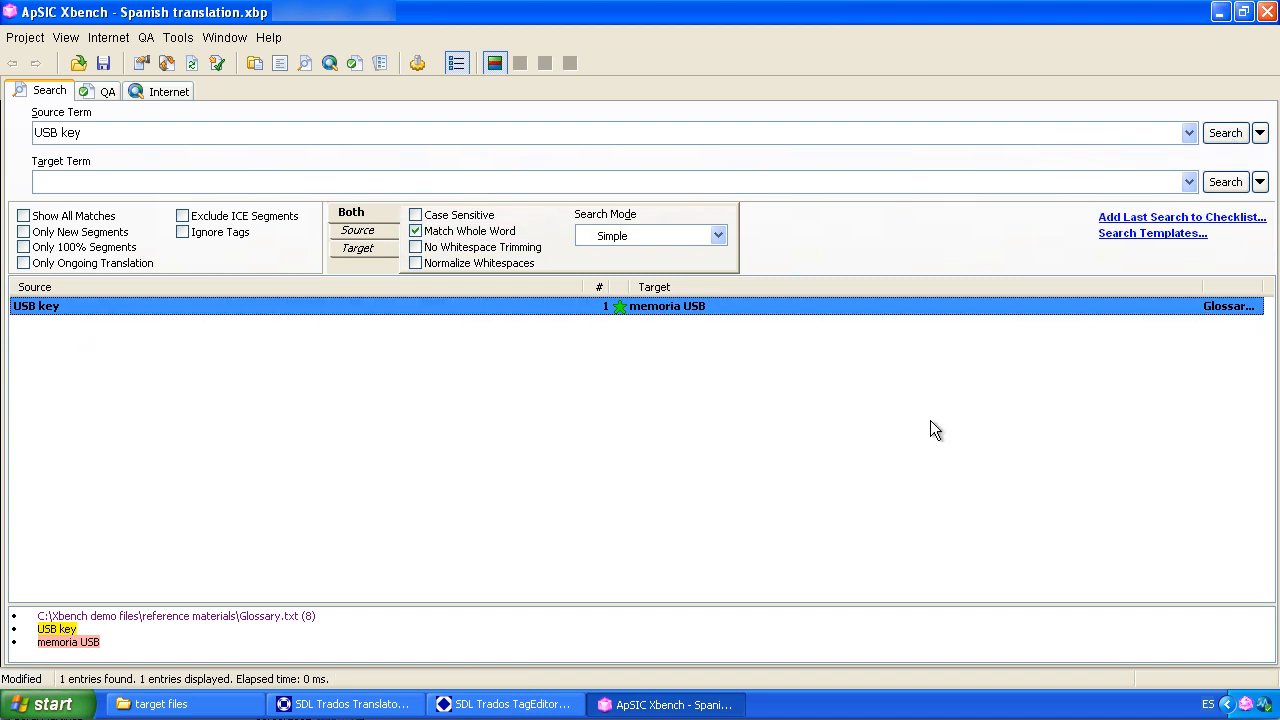
click(755, 425)
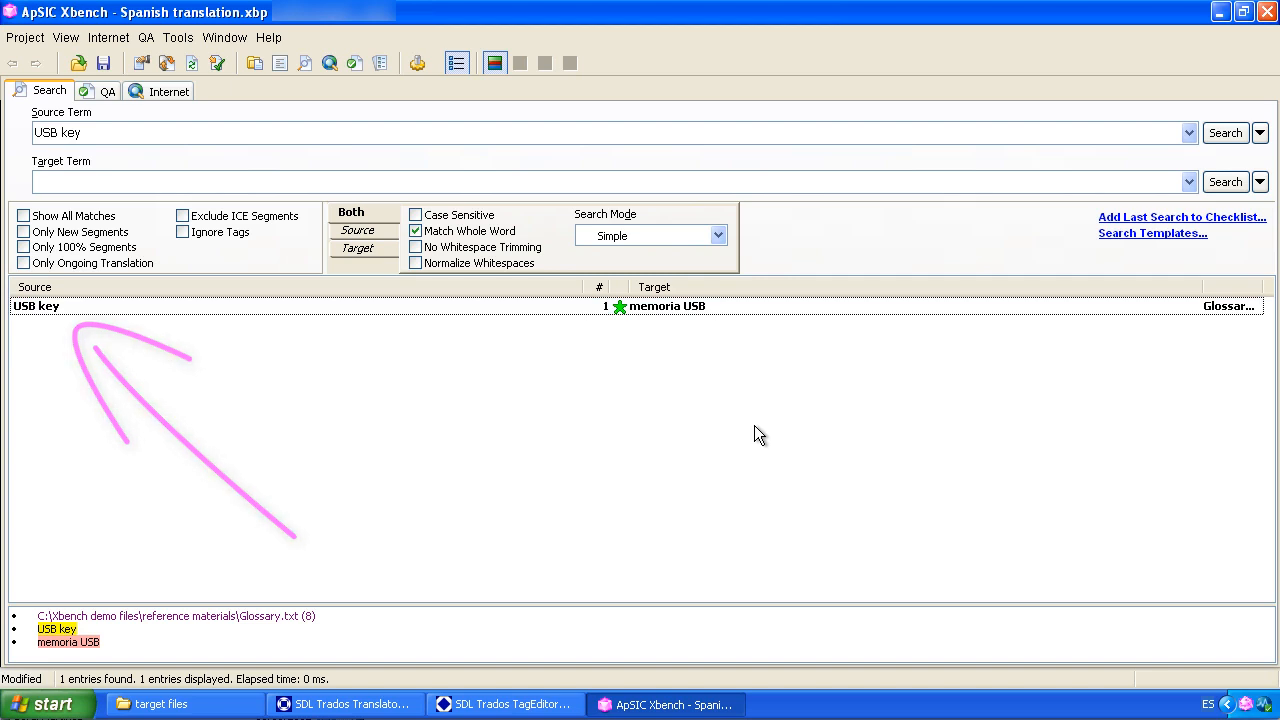
click(428, 231)
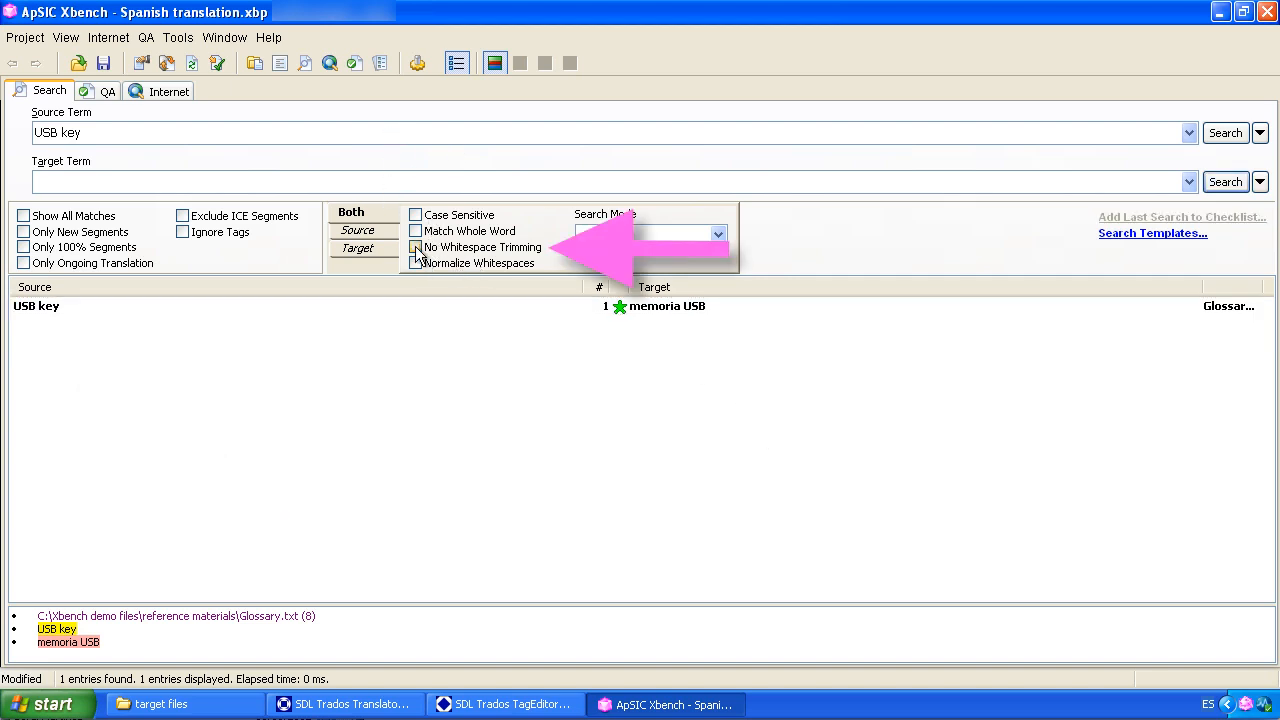
Search the source for " backup" with a leading space and No Whitespace Trimming enabled, then clear that option.
click(416, 247)
triple_click(206, 131)
key(Delete)
text(backup)
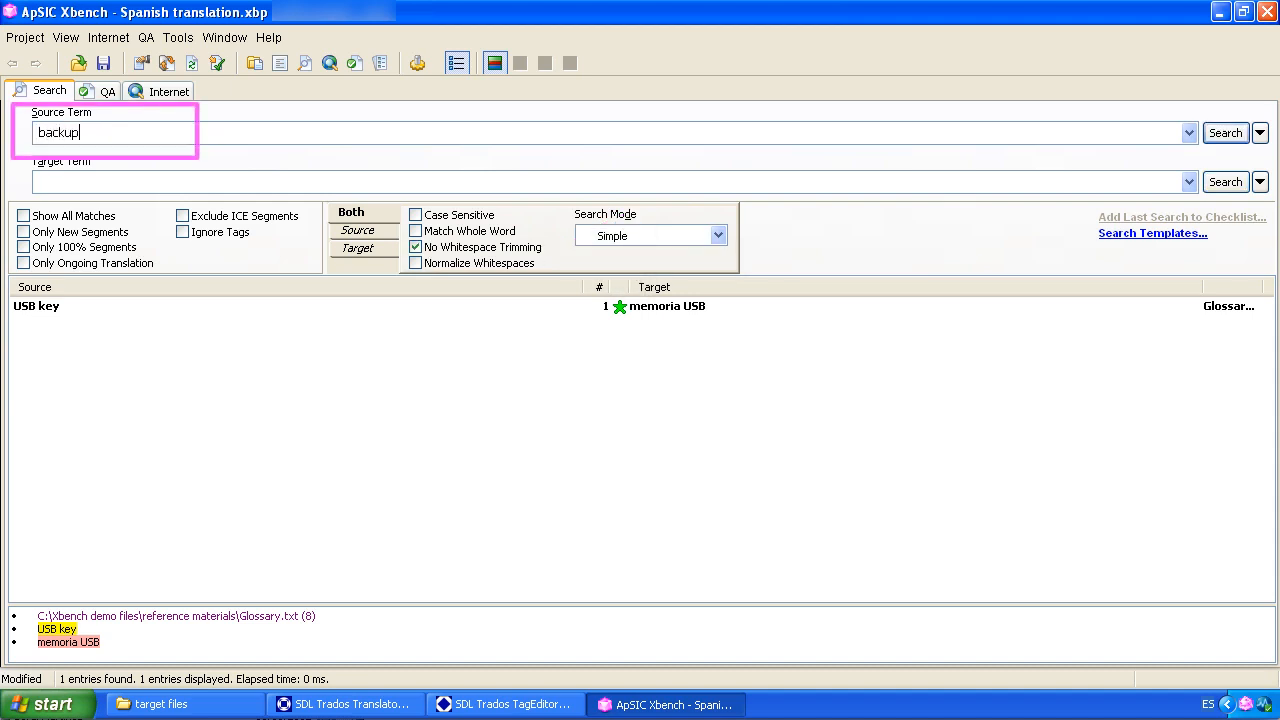
click(1225, 133)
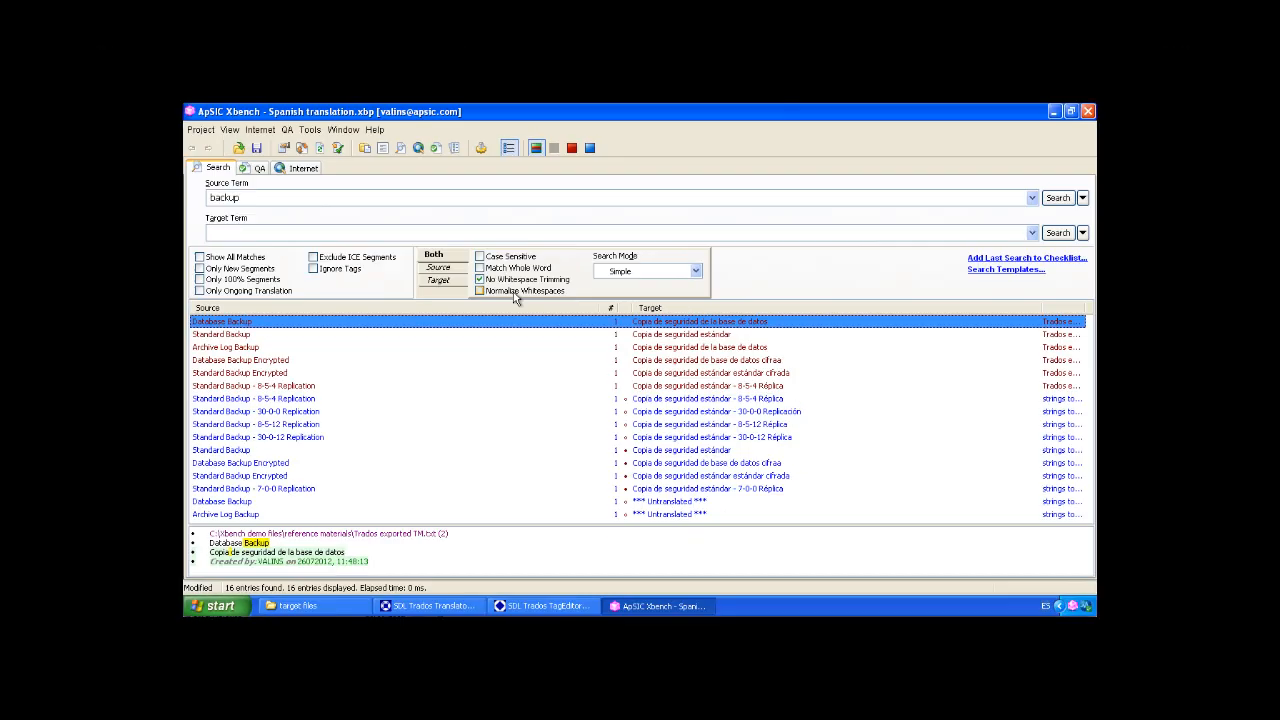
click(418, 248)
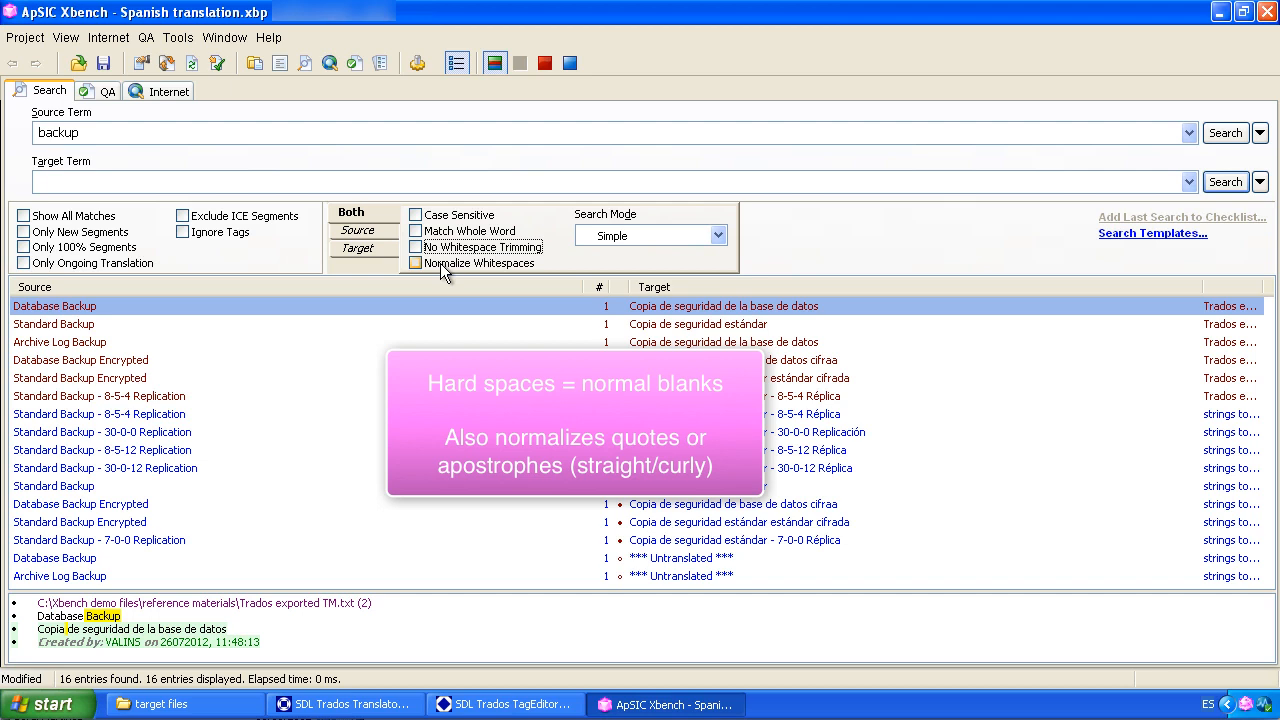
Clear the source term and search the project for the target term "datos".
double_click(103, 130)
key(BackSpace)
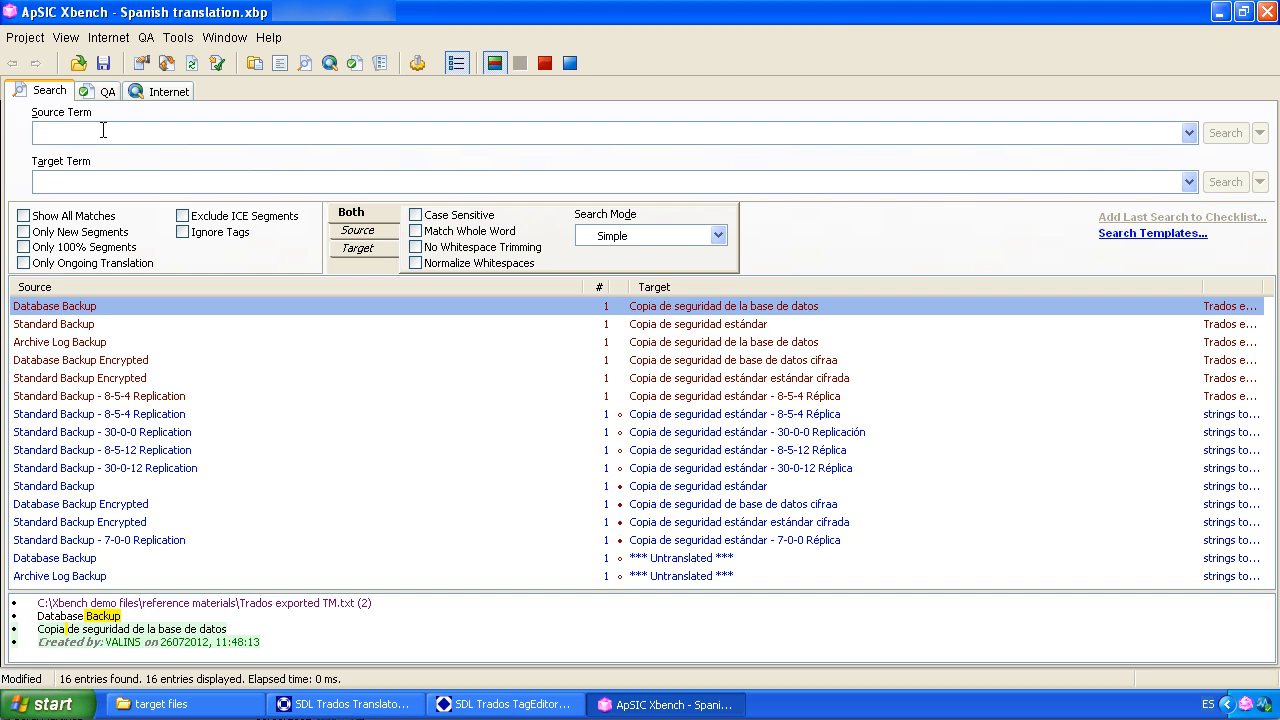
click(91, 184)
text(dat)
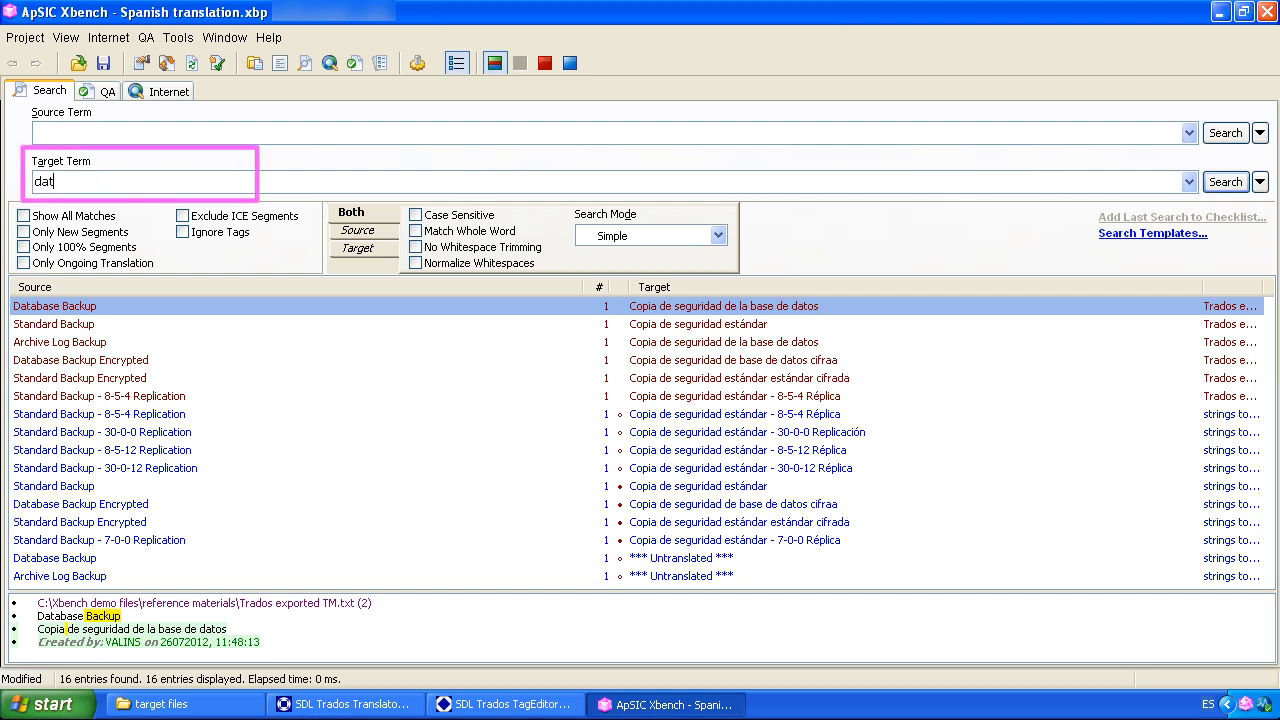
text(os)
click(1228, 182)
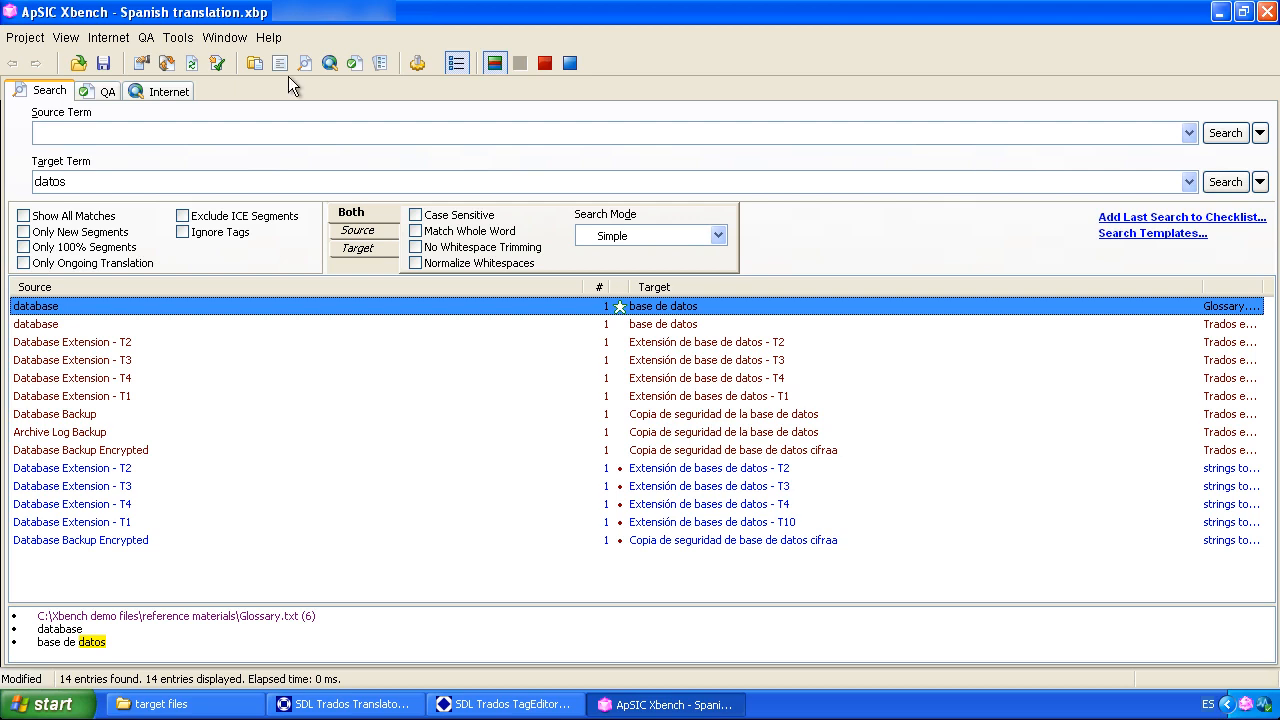
Clear the target term and run a PowerSearch for the source term "backup -standard".
double_click(84, 180)
key(Delete)
click(104, 128)
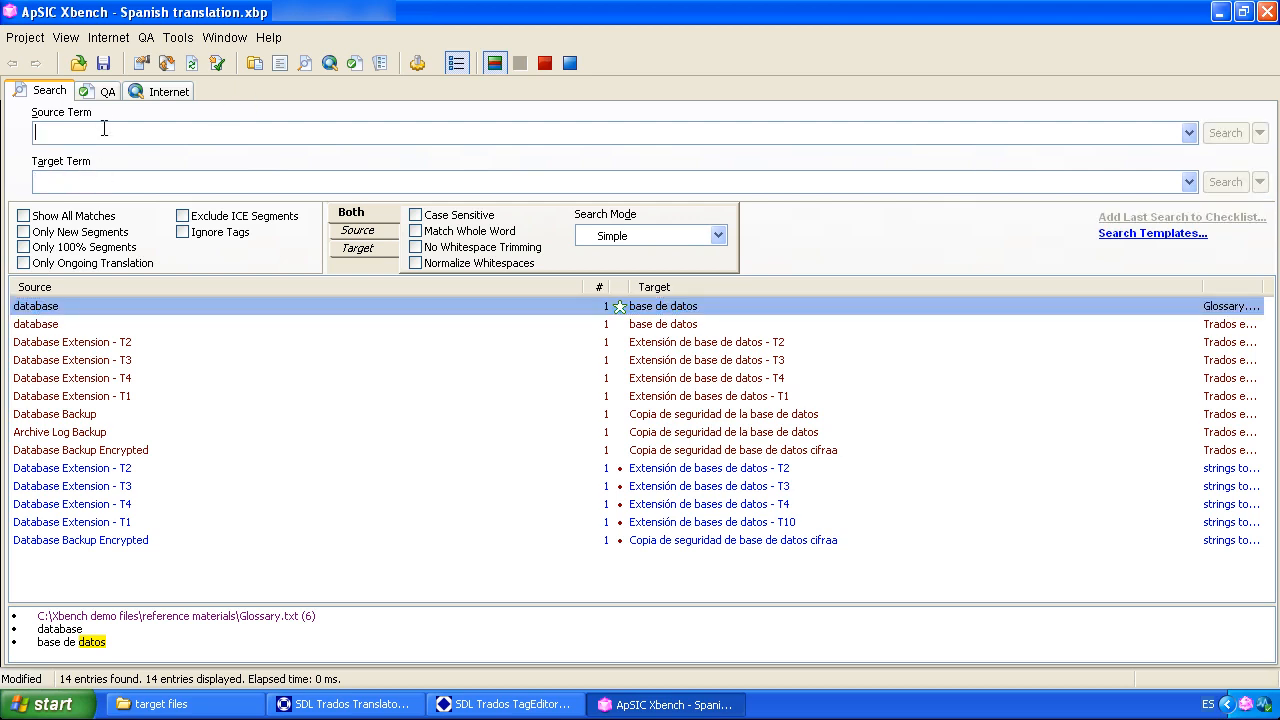
text(backup)
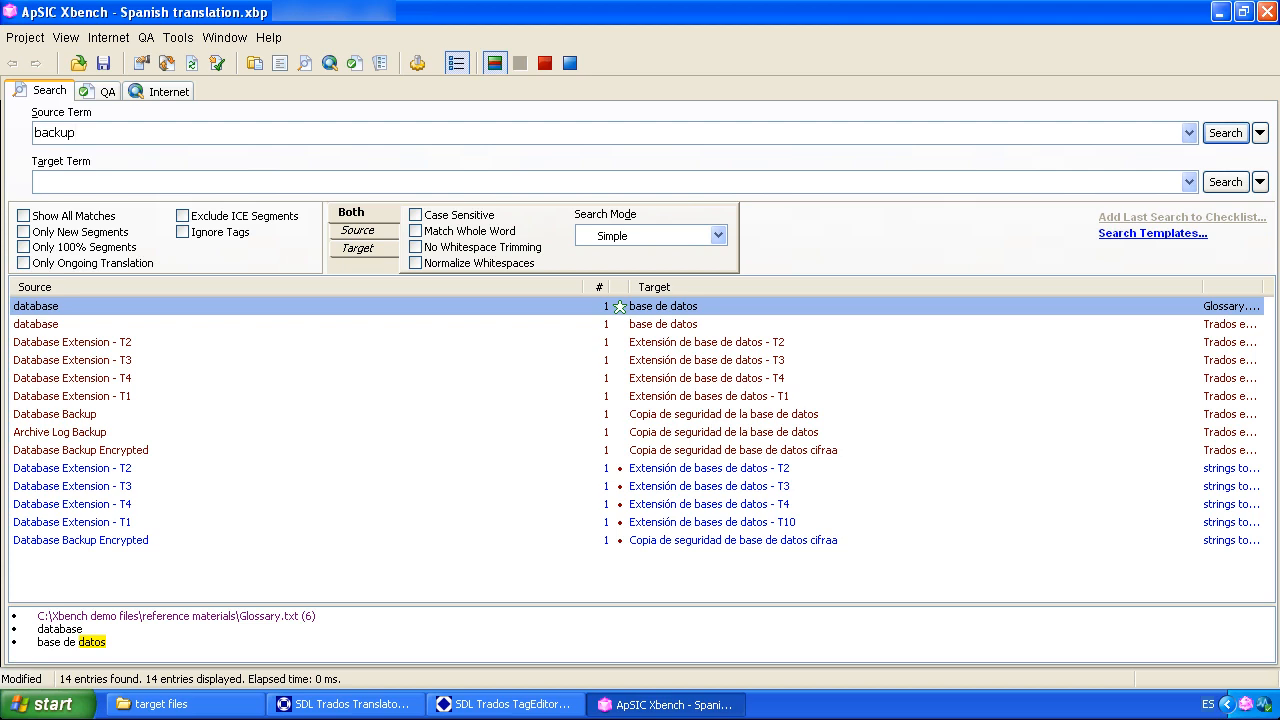
text( standard)
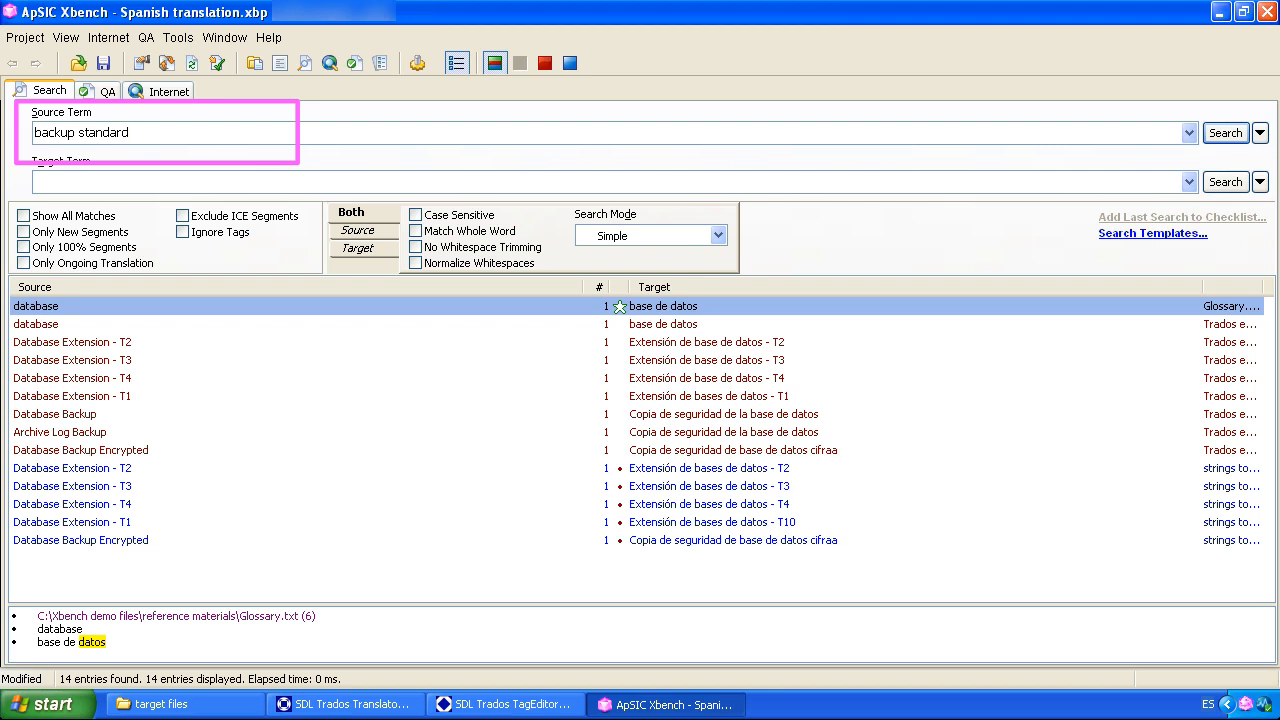
click(80, 132)
text(-)
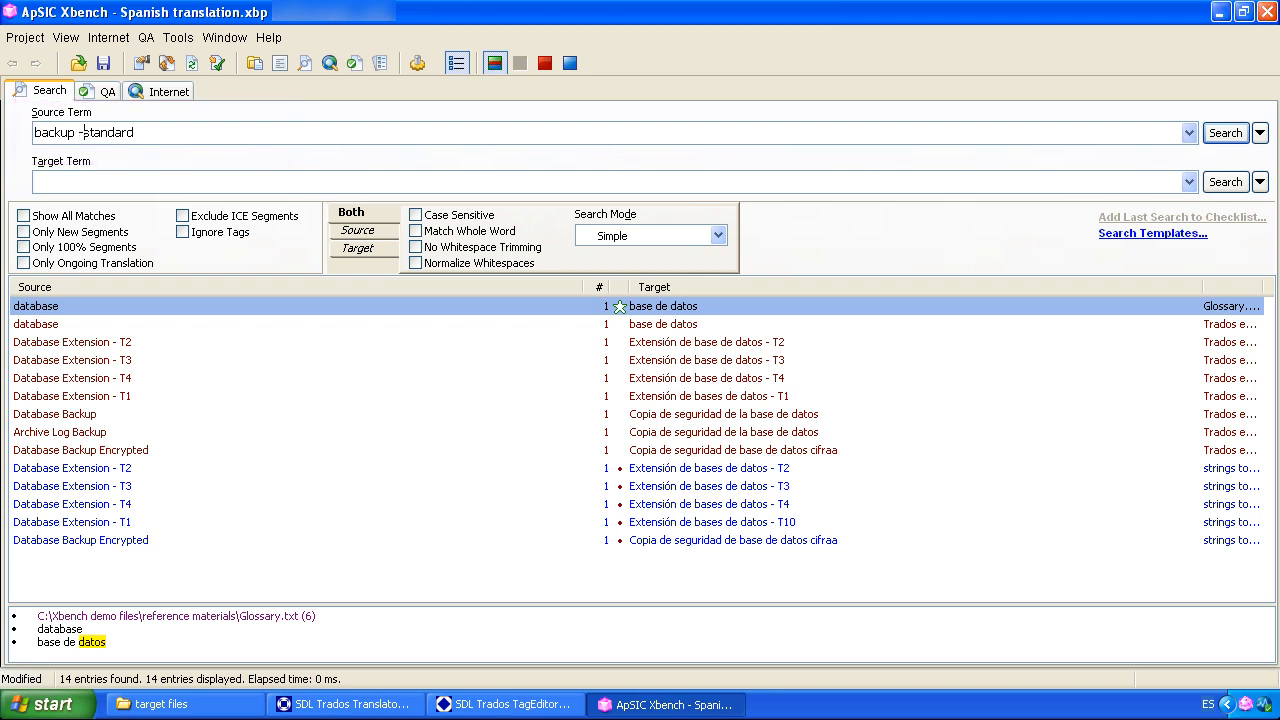
click(1260, 132)
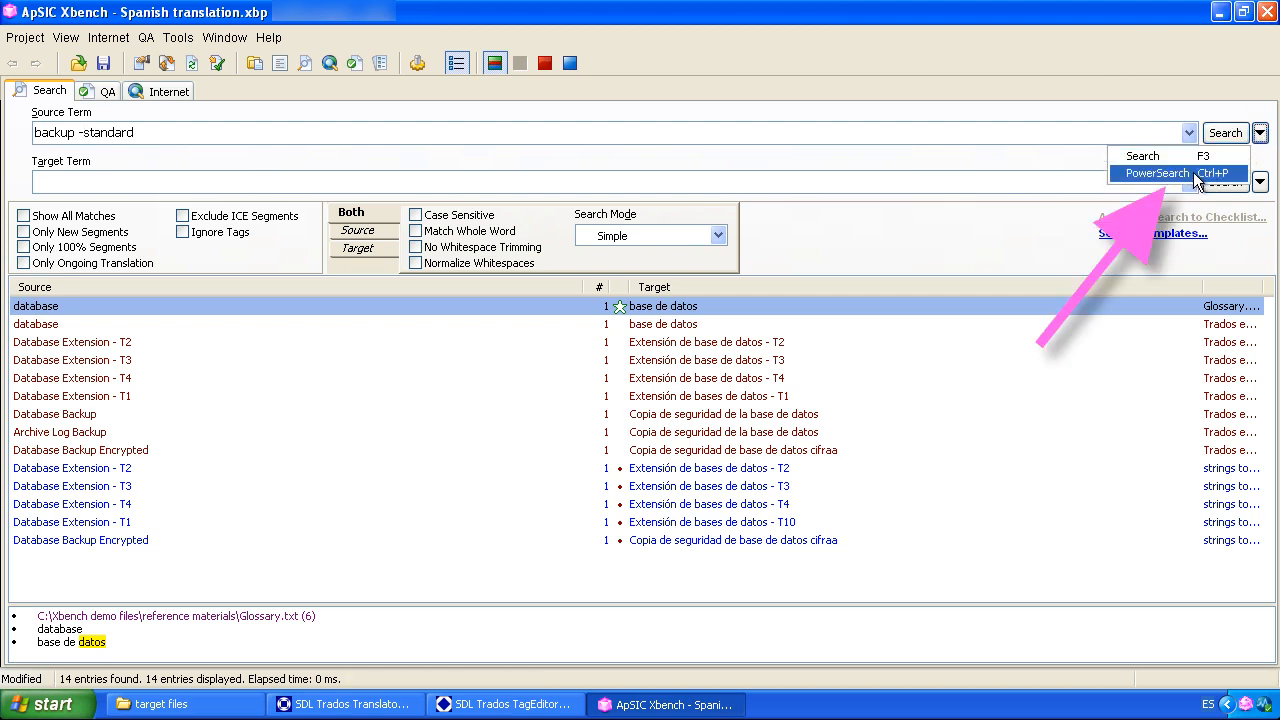
click(1196, 175)
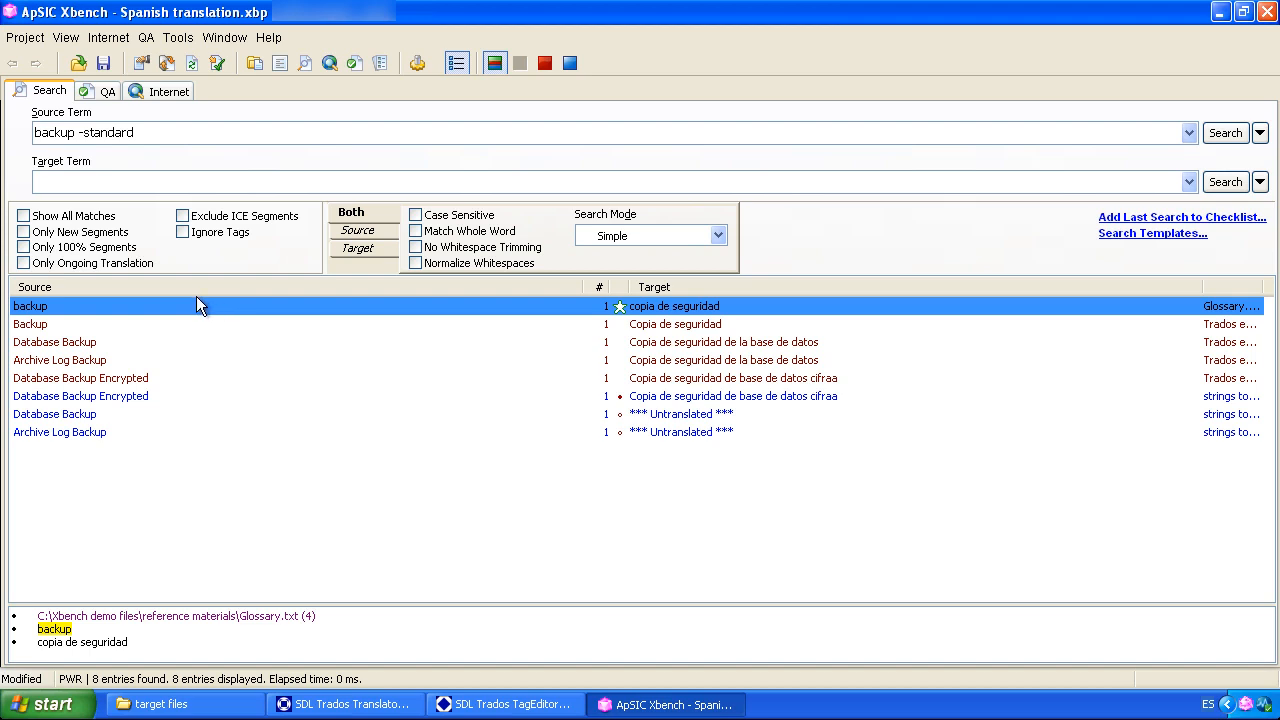
Reduce the source term to "backup" and search for it together with the target term "datos".
click(175, 132)
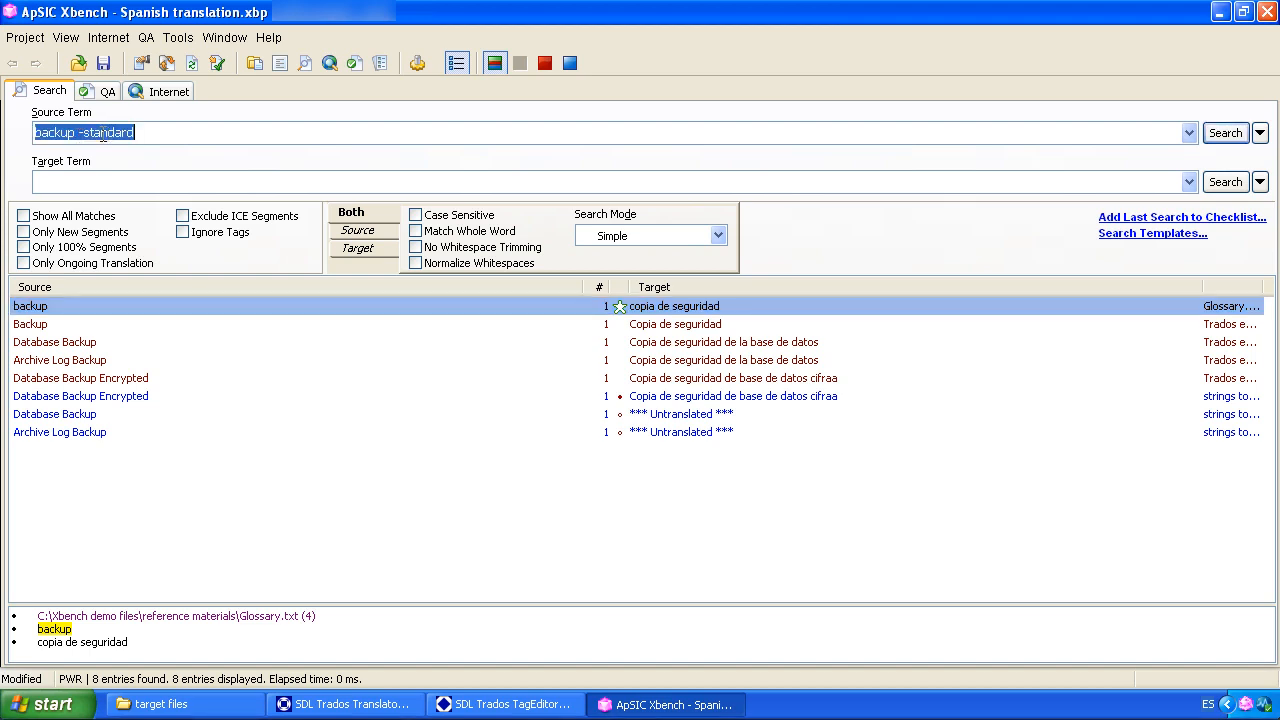
key(Delete)
key(Delete)
key(Delete)
key(Delete)
key(Delete)
key(Delete)
key(Delete)
key(Delete)
key(Delete)
key(Delete)
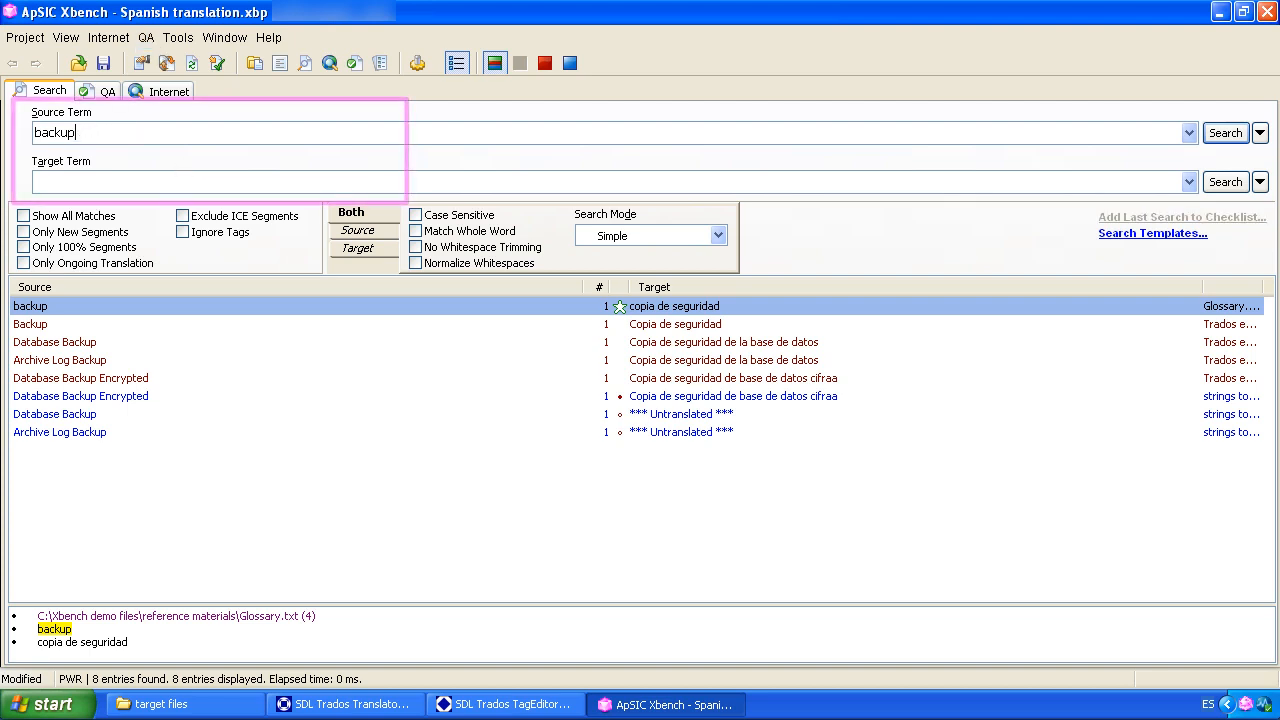
click(40, 181)
text(datos)
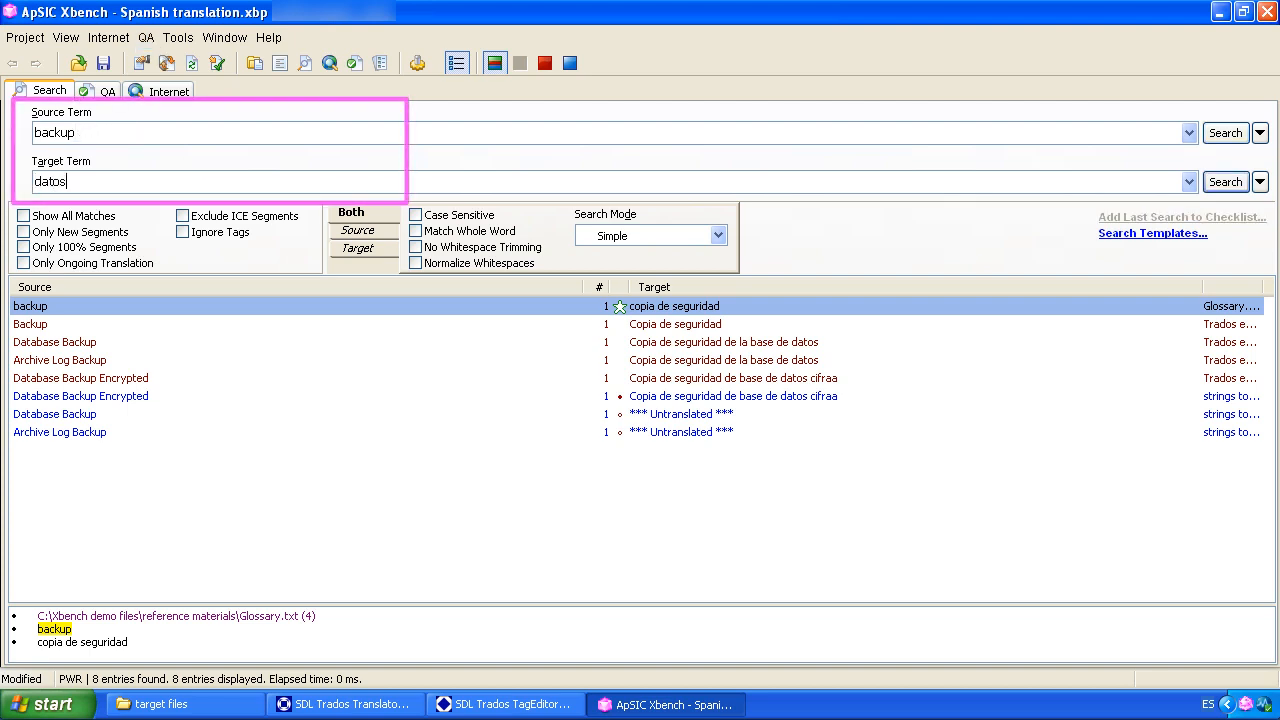
click(1207, 180)
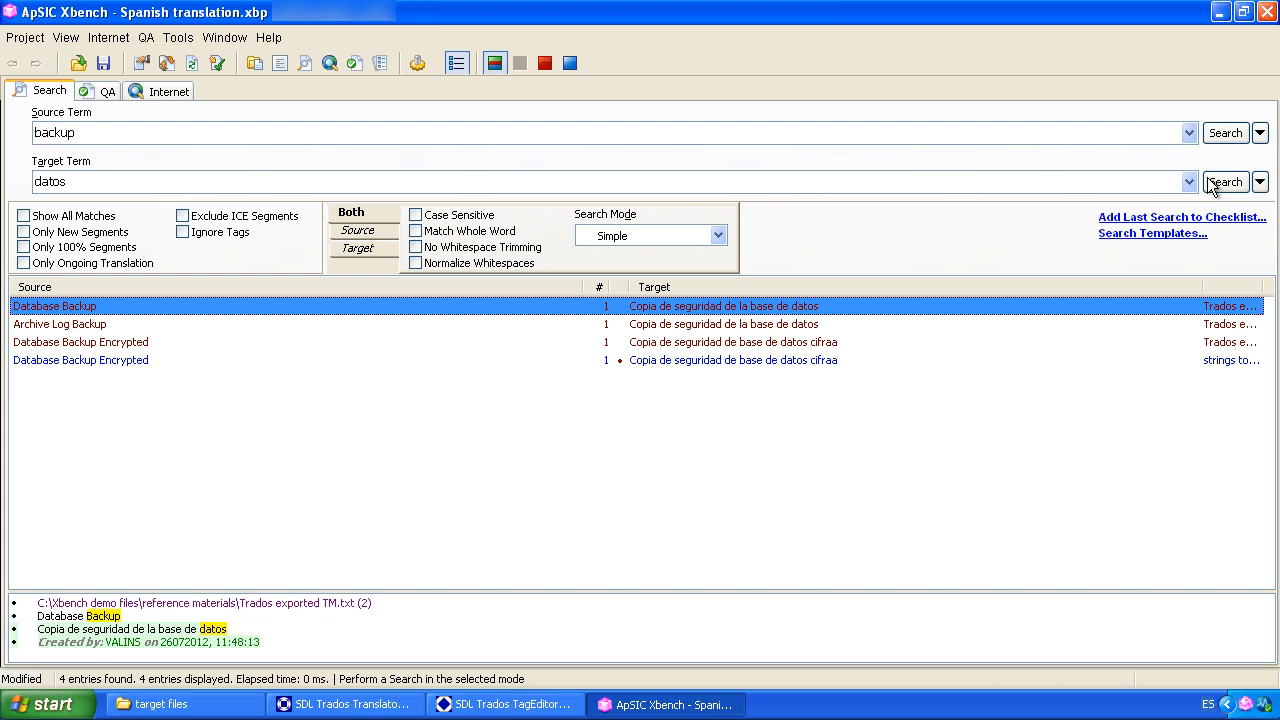
Exclude the target word with "-datos" and run a PowerSearch combined with the source term "backup".
double_click(77, 180)
key(Home)
text(-)
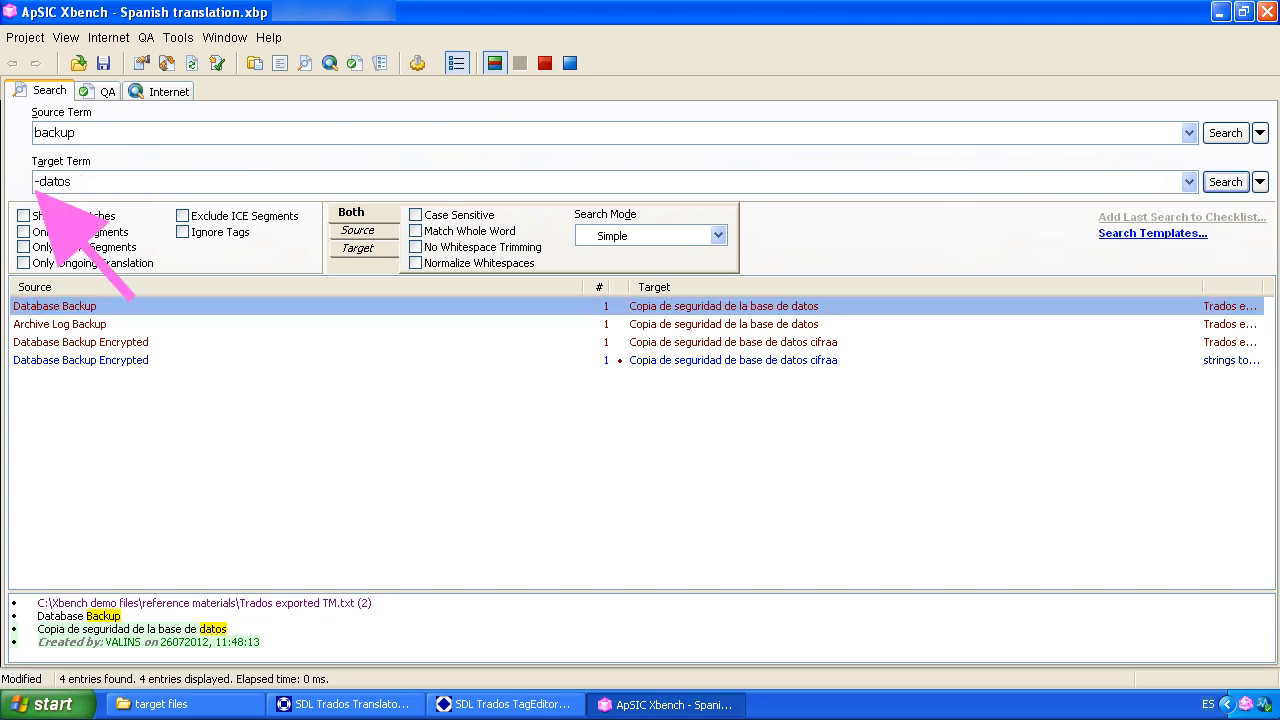
click(1259, 182)
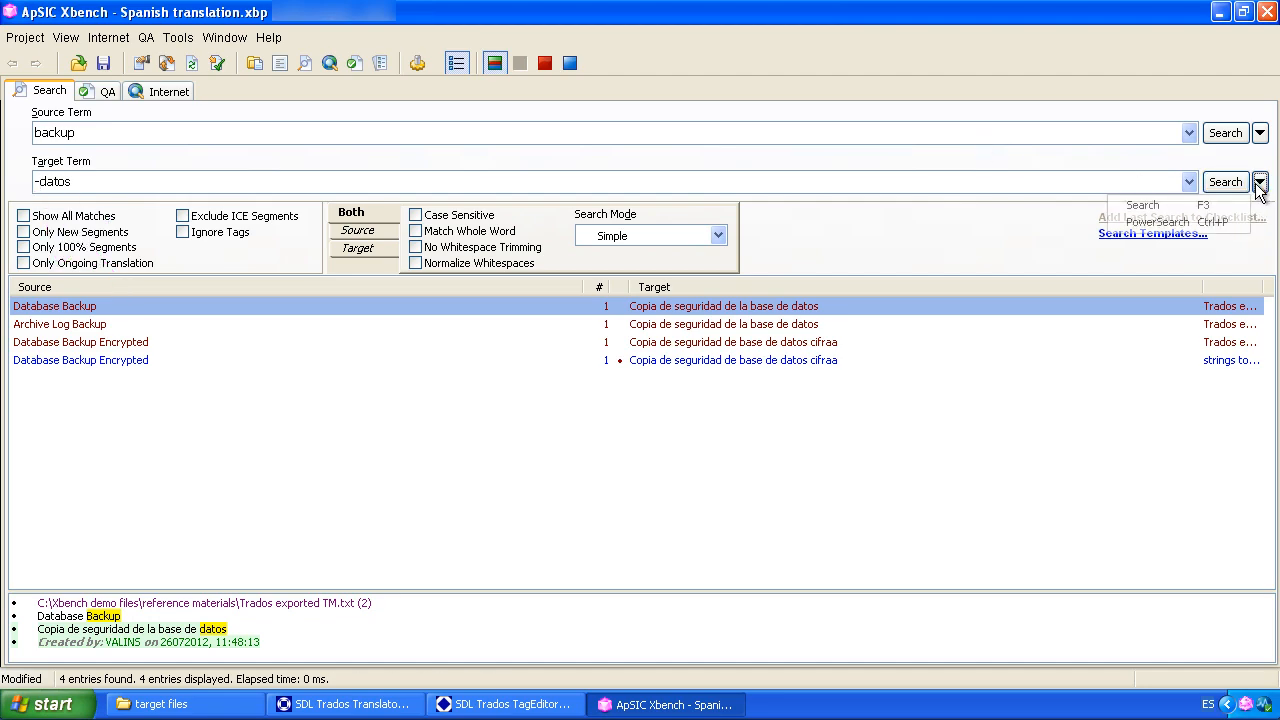
click(1222, 222)
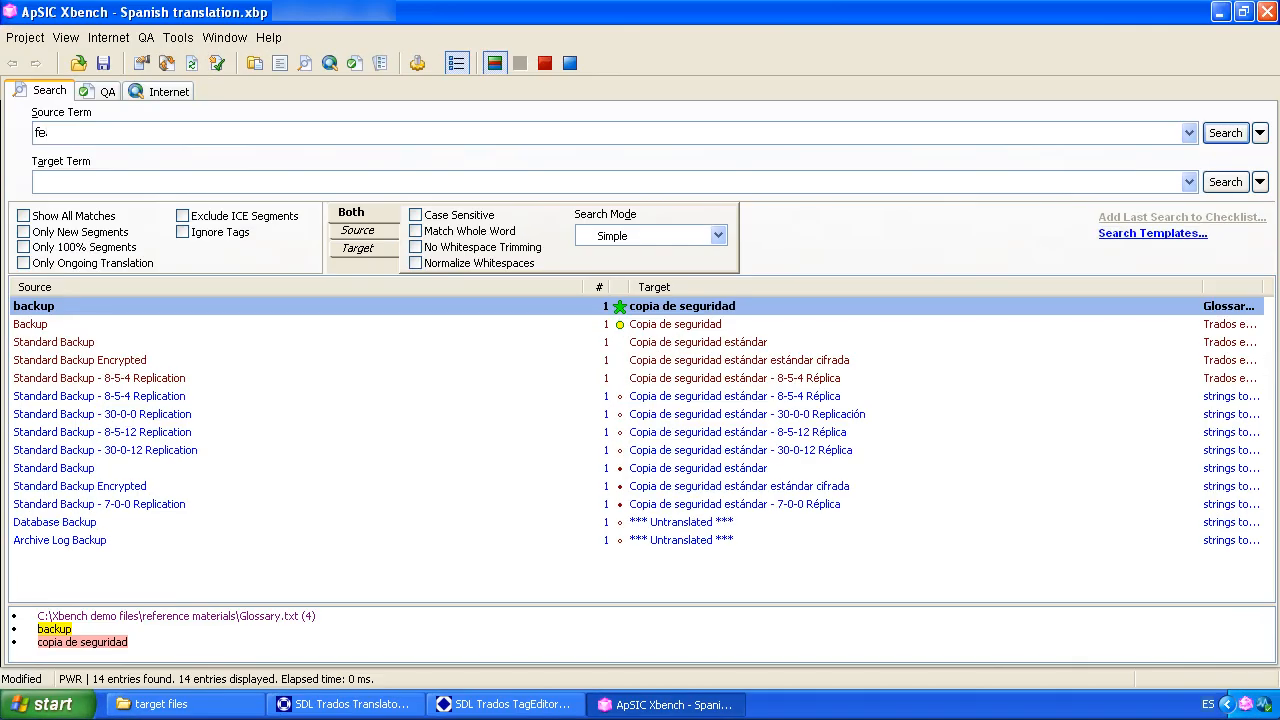
Run a PowerSearch for the source term "feature enabl" and go through the listed glossary entries.
text(ature enabl)
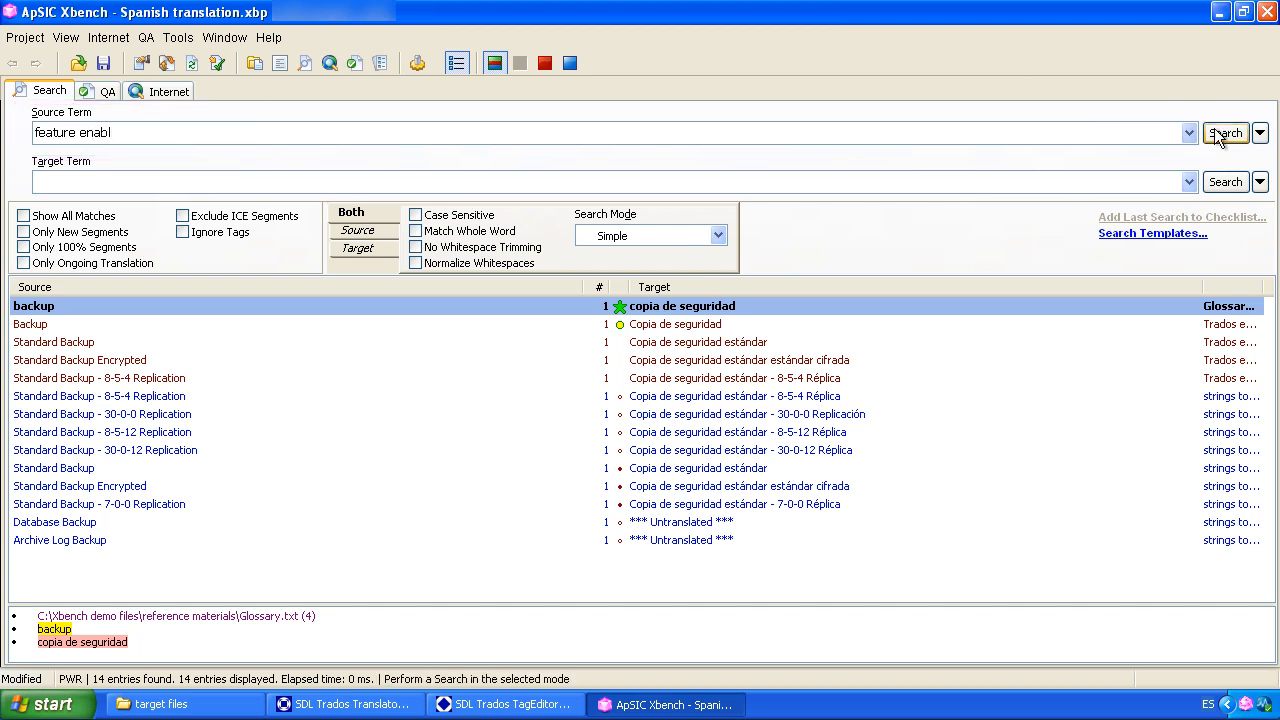
click(1260, 133)
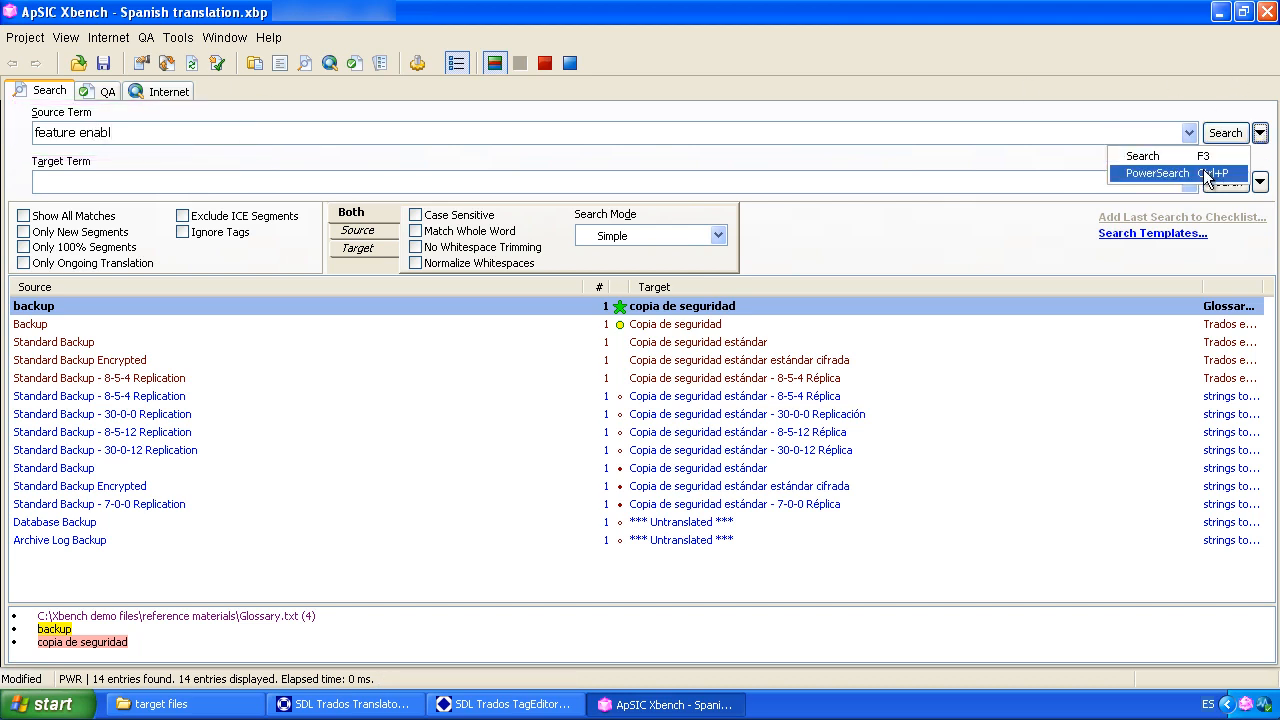
click(1207, 175)
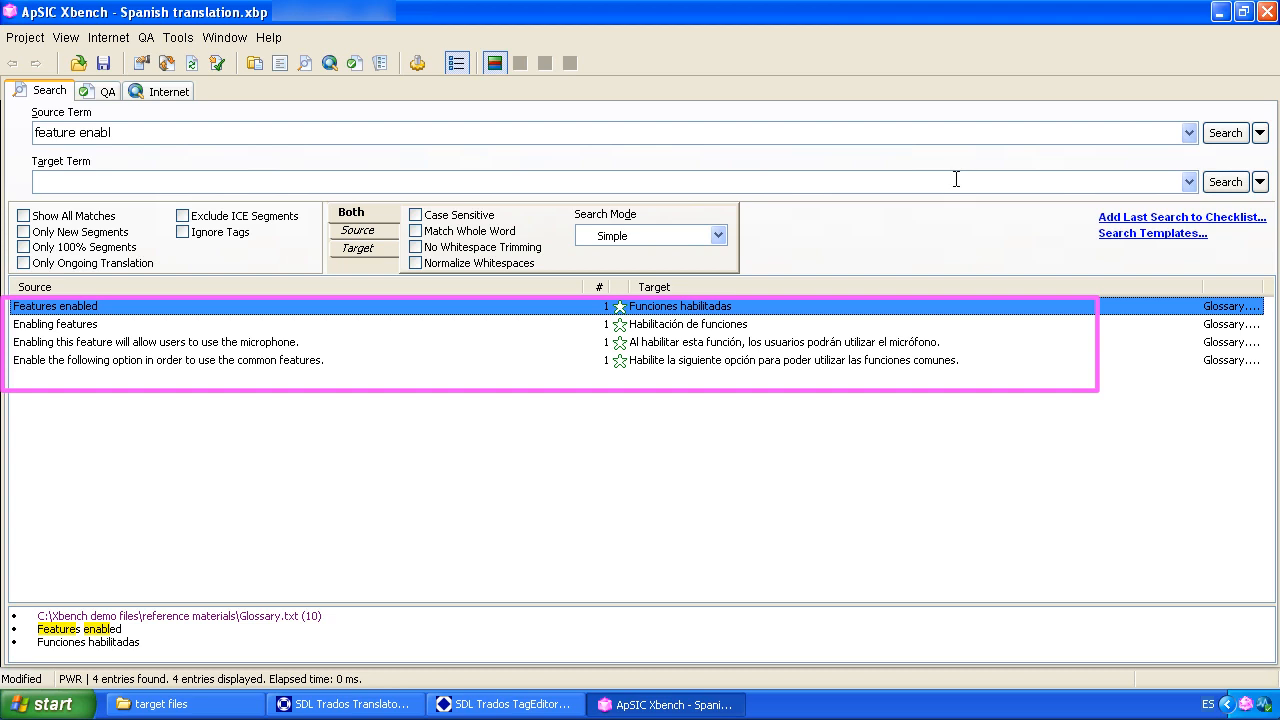
click(706, 326)
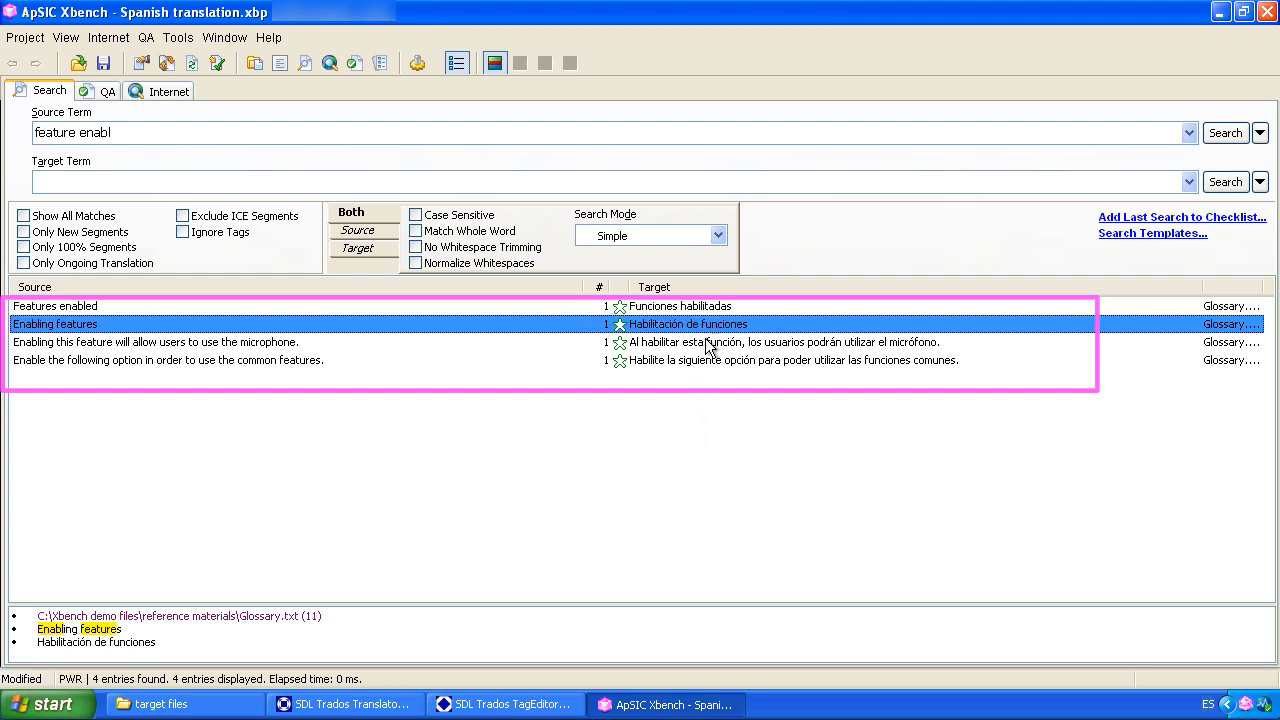
click(713, 343)
click(713, 362)
click(767, 434)
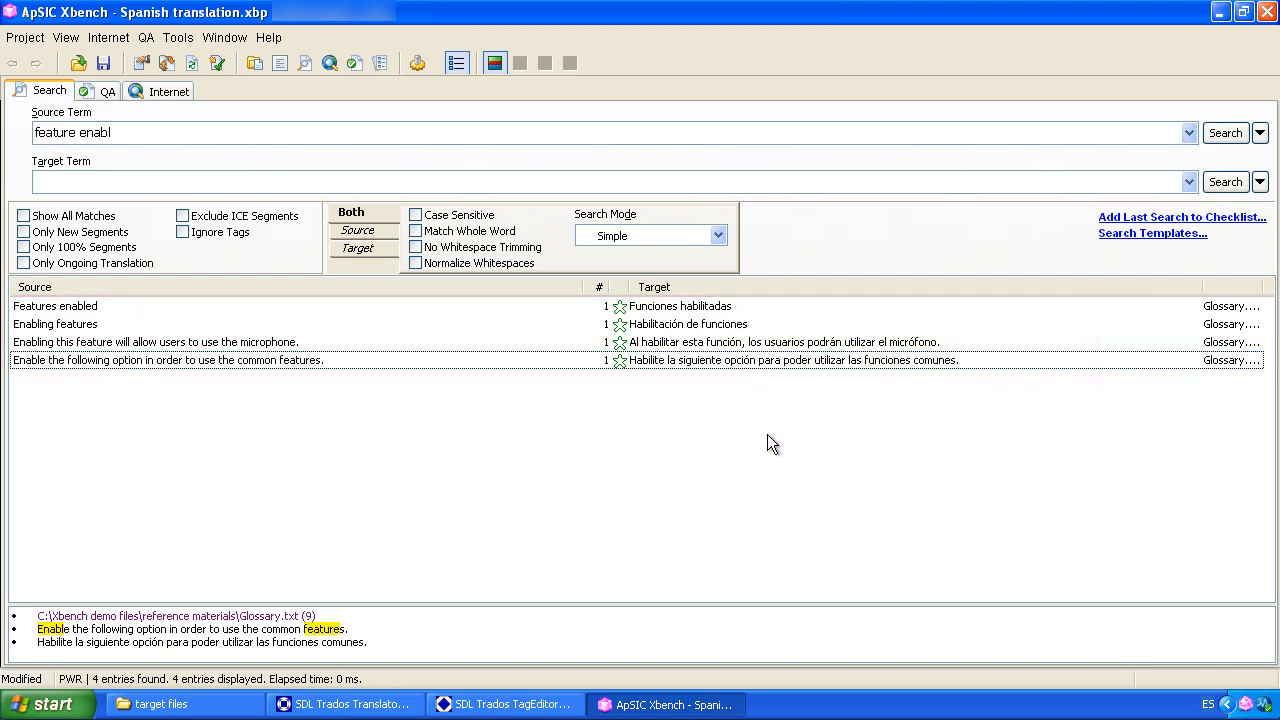